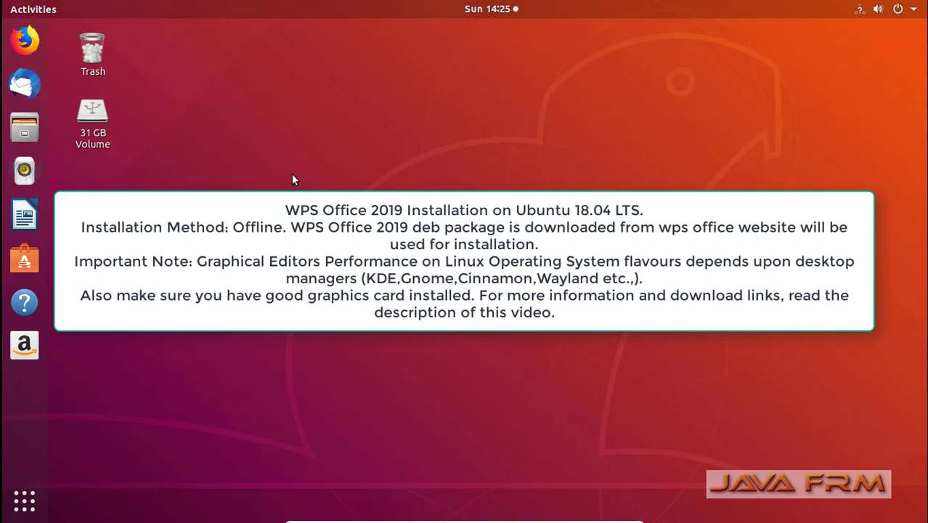
# Step: Open the OfficeSuites folder on the 31 GB Volume and show its files as a list
pyautogui.click(92, 117)
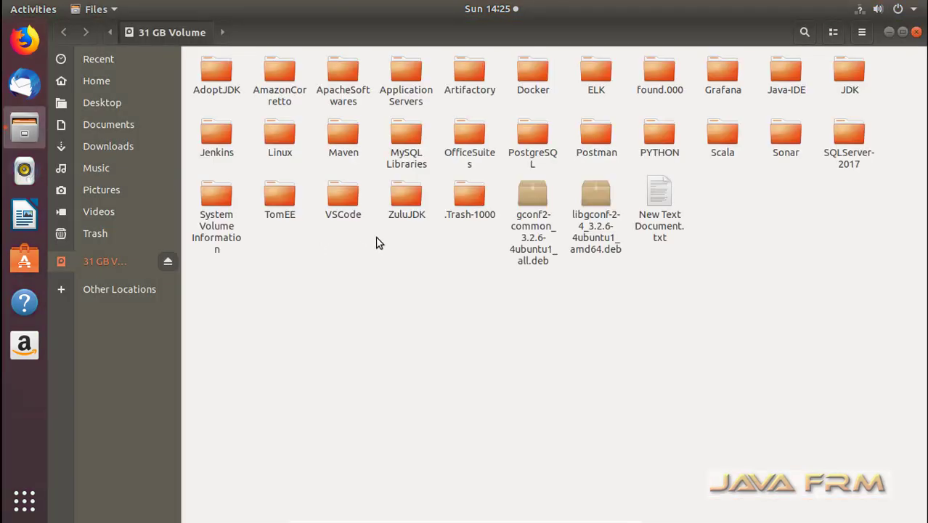
pyautogui.doubleClick(474, 138)
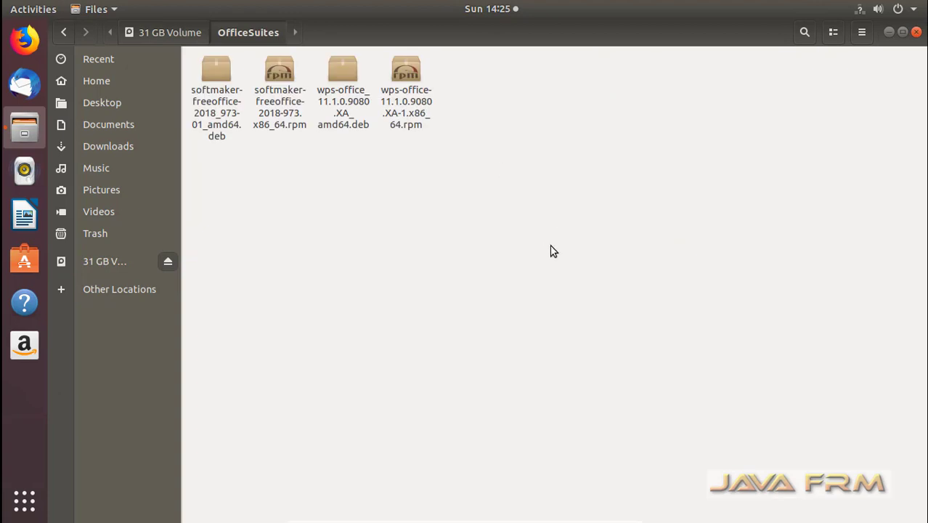
pyautogui.click(834, 32)
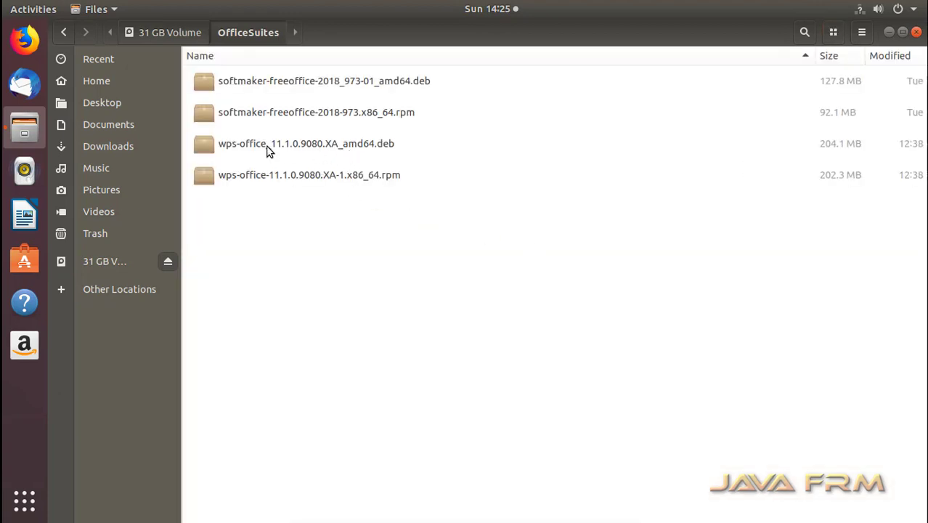
# Step: Copy the name of the WPS Office amd64 .deb package without renaming the file
pyautogui.click(337, 145)
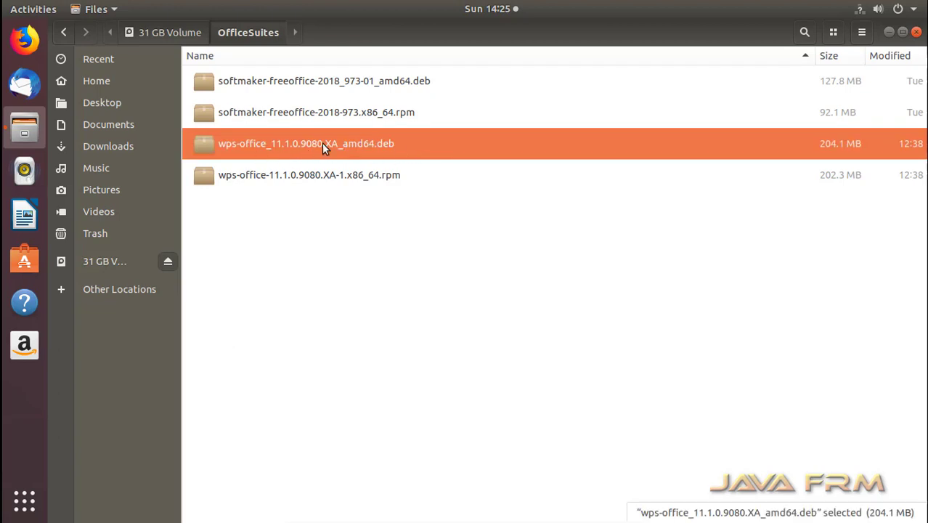
pyautogui.rightClick(323, 147)
pyautogui.click(390, 272)
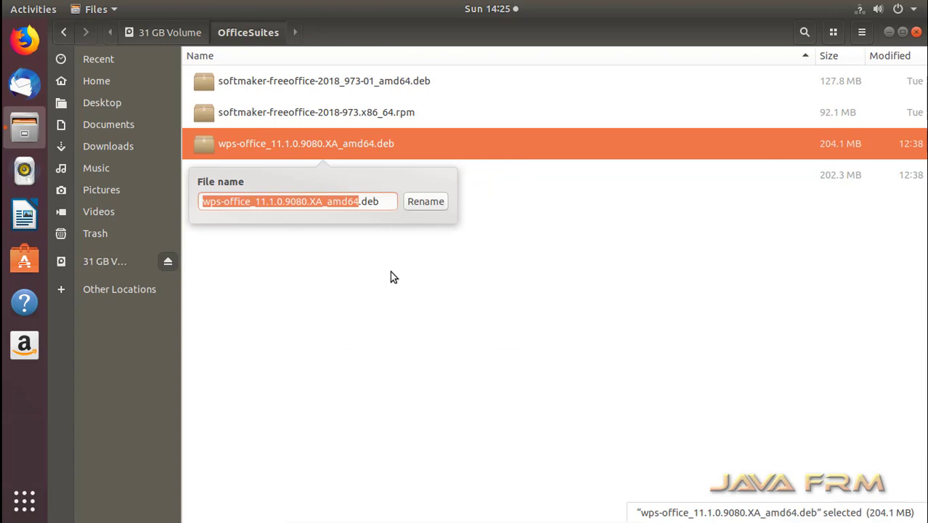
pyautogui.rightClick(341, 199)
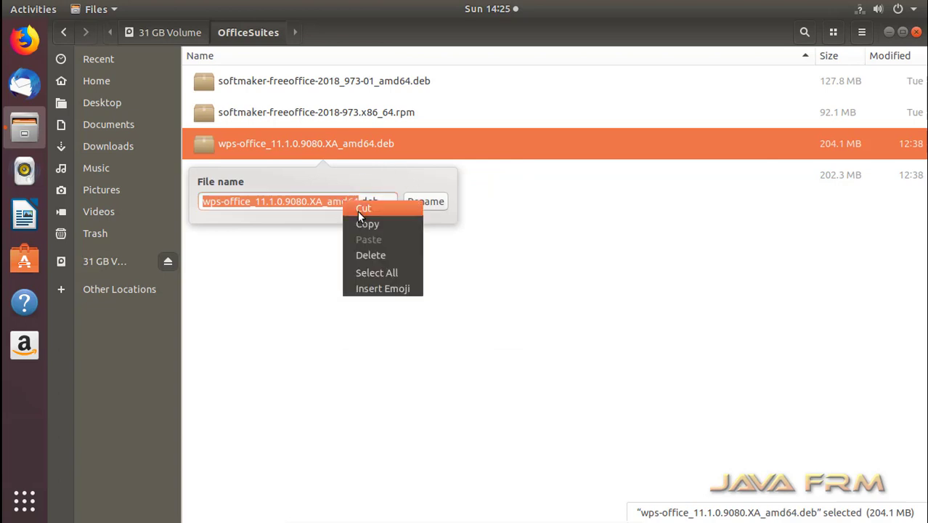
pyautogui.click(357, 221)
pyautogui.click(434, 288)
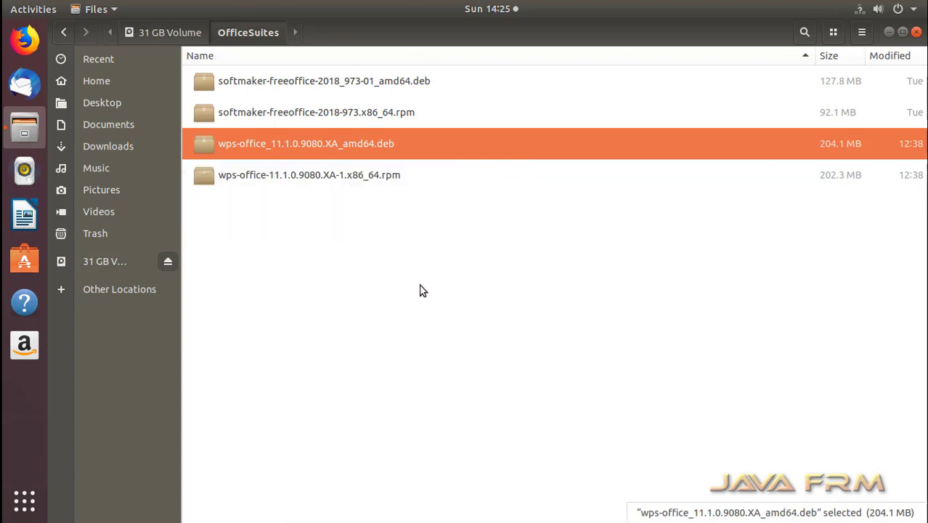
# Step: Open a terminal in the OfficeSuites folder and maximize its window
pyautogui.rightClick(389, 268)
pyautogui.click(486, 348)
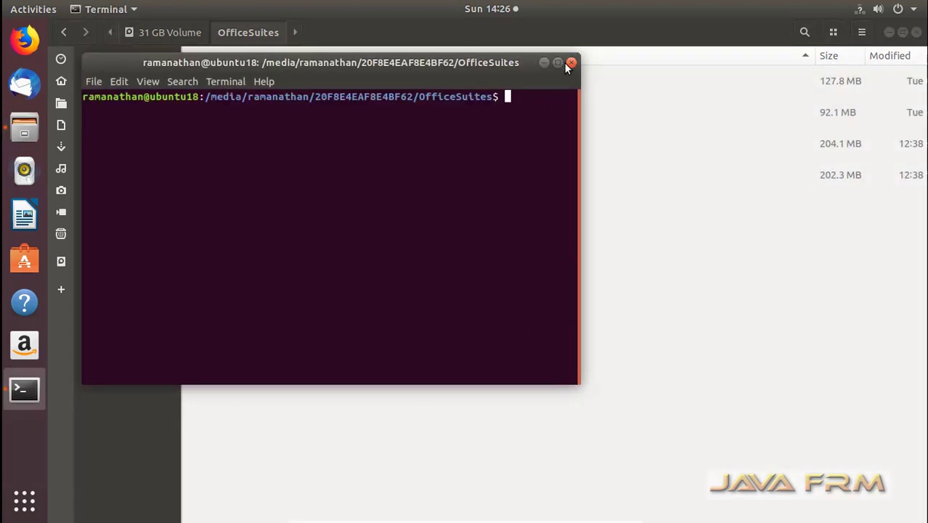
pyautogui.click(558, 62)
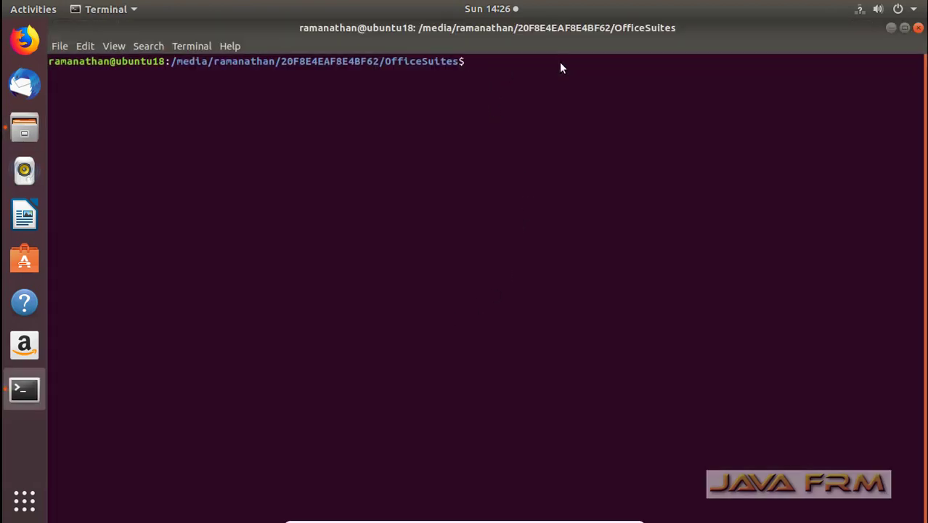
# Step: Switch to the root user with sudo su, entering the account password
pyautogui.write('sudo su')
pyautogui.press('Return')
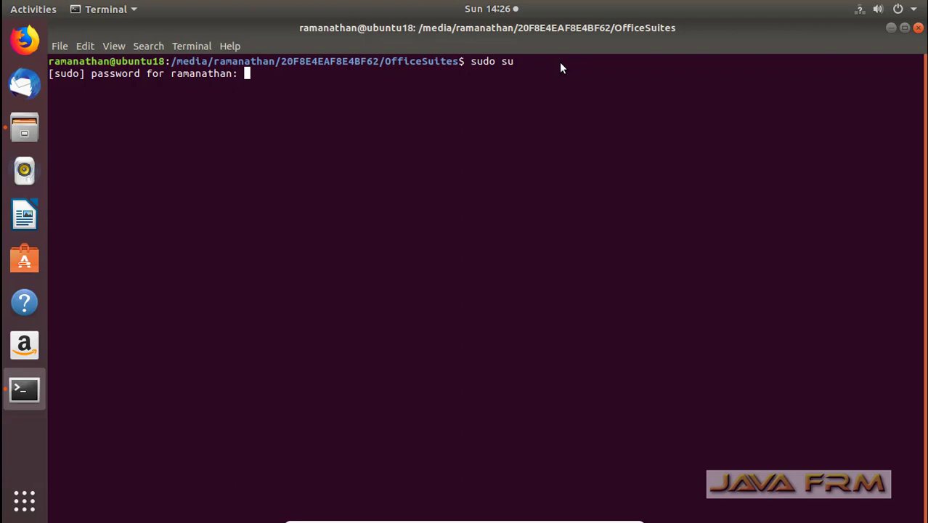
pyautogui.press('Return')
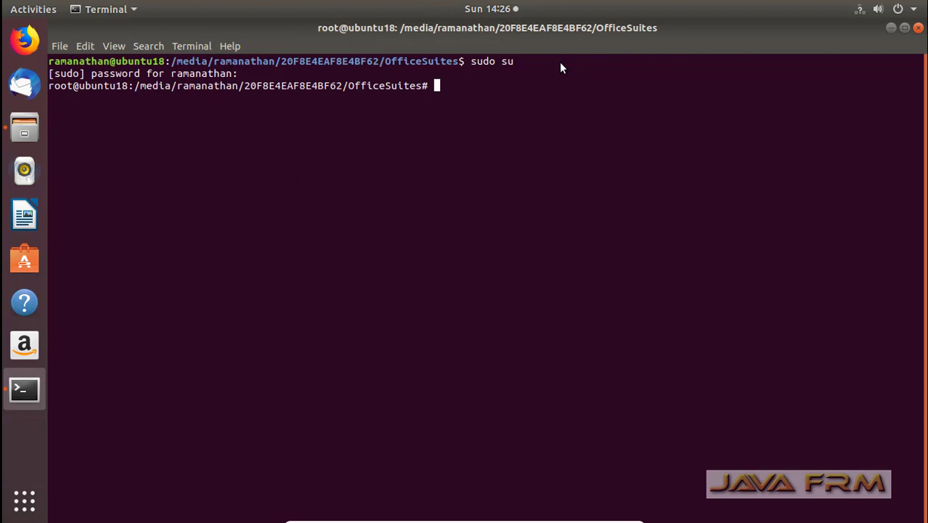
# Step: List the folder's files with ls and install the package with dpkg -i wps-office_11.1.0.9080.XA_amd64.deb
pyautogui.write('ls')
pyautogui.press('Return')
pyautogui.write('dpkg ')
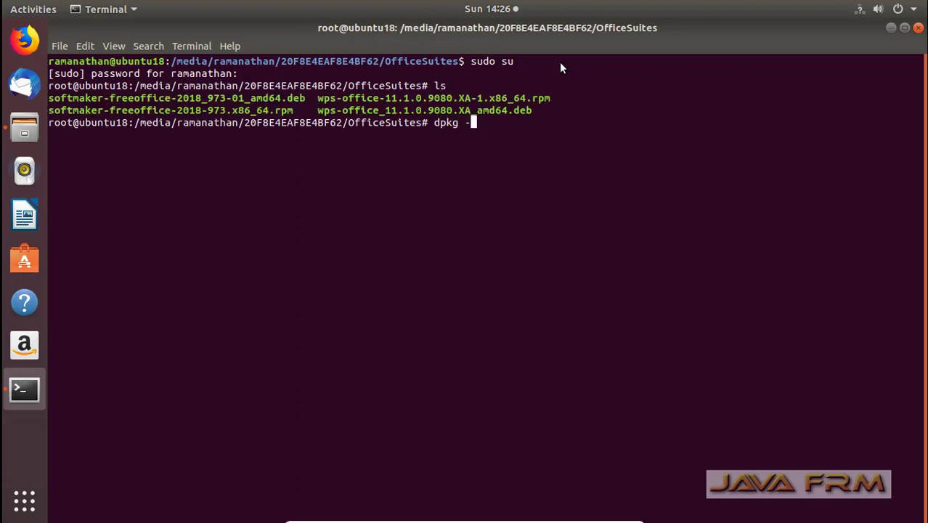
pyautogui.write('-i')
pyautogui.rightClick(459, 181)
pyautogui.click(494, 219)
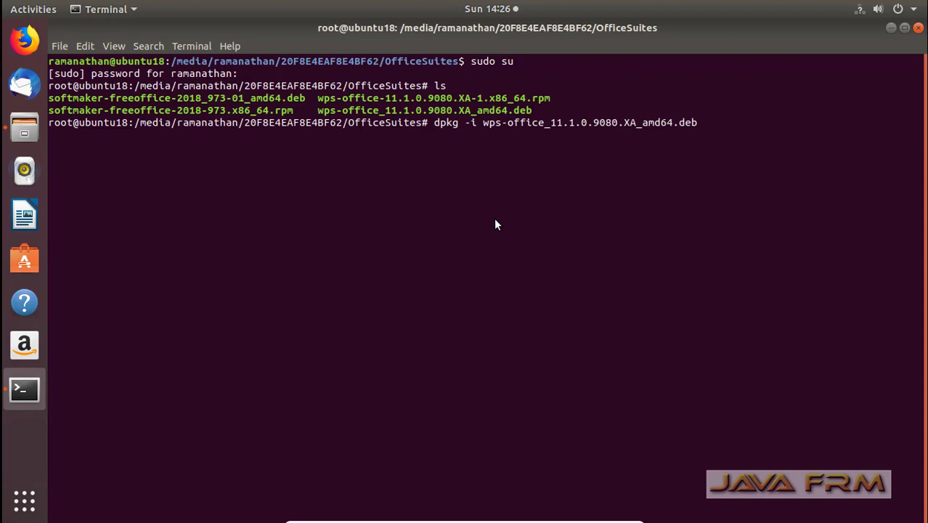
pyautogui.press('Return')
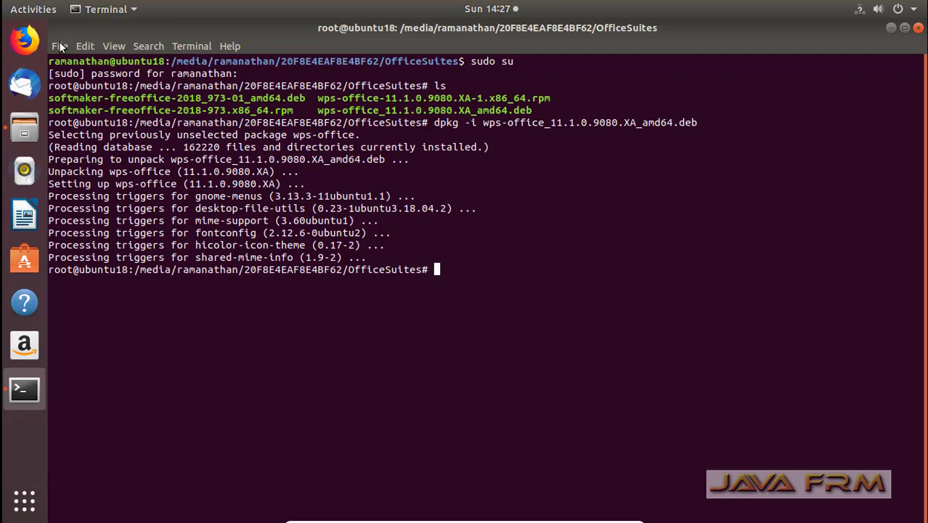
# Step: Minimize the open windows and move the wps-office-prometheus.desktop icon below the 31 GB Volume icon on the desktop
pyautogui.click(920, 29)
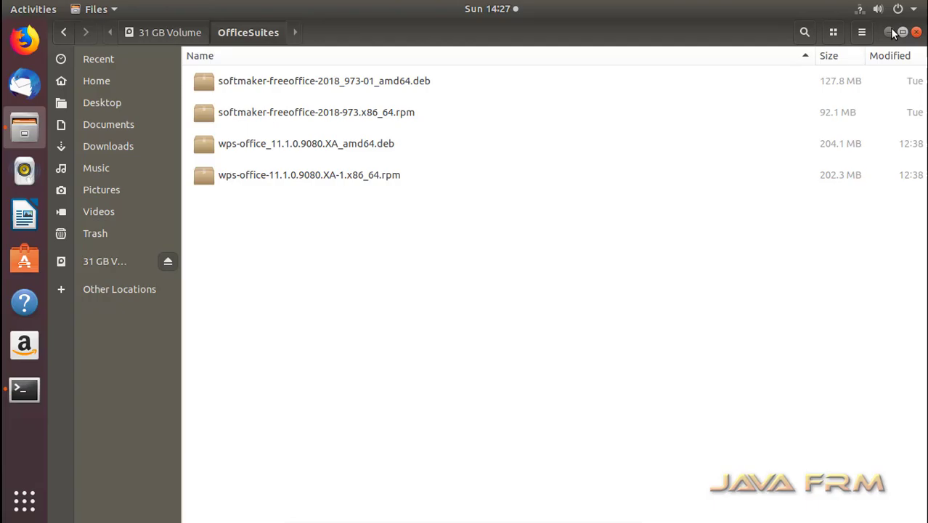
pyautogui.click(890, 32)
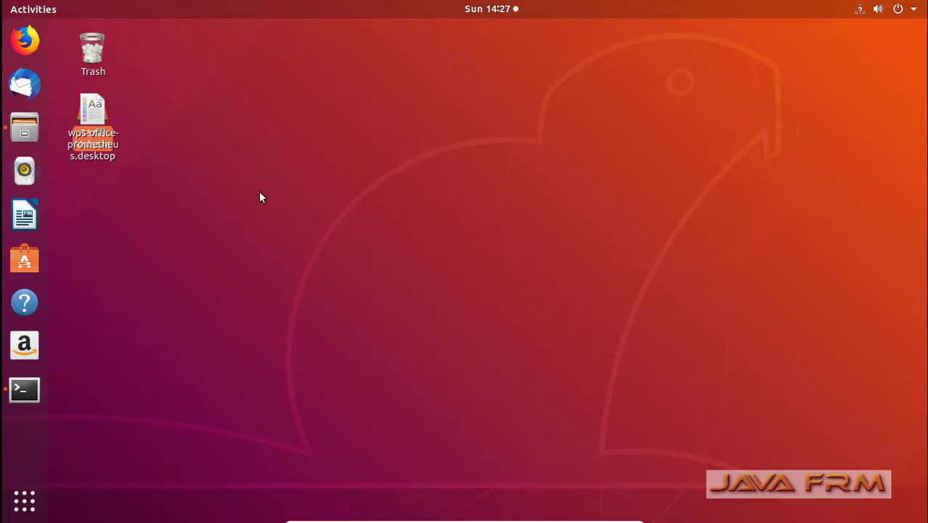
pyautogui.moveTo(93, 110); pyautogui.dragTo(88, 194)
pyautogui.click(336, 221)
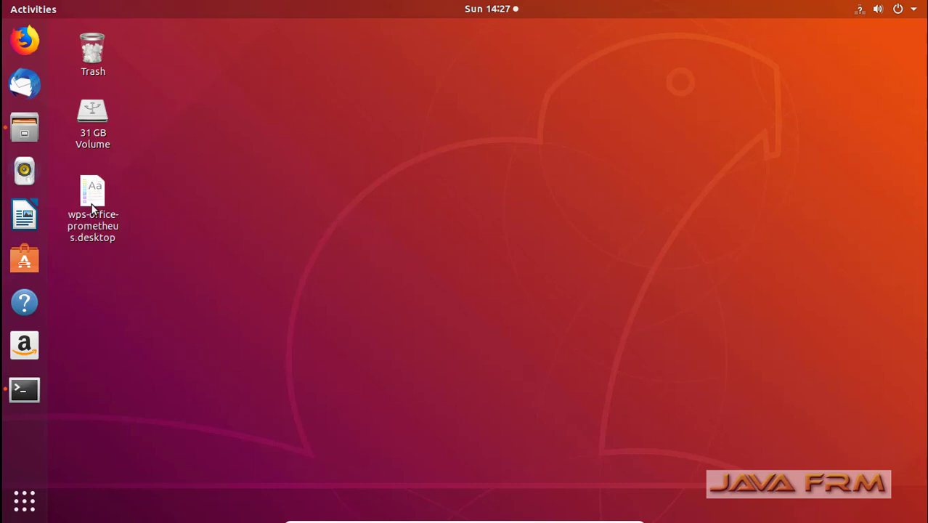
# Step: Check the list of all installed applications for the WPS Office programs
pyautogui.click(25, 502)
pyautogui.scroll(-1, 732, 371)
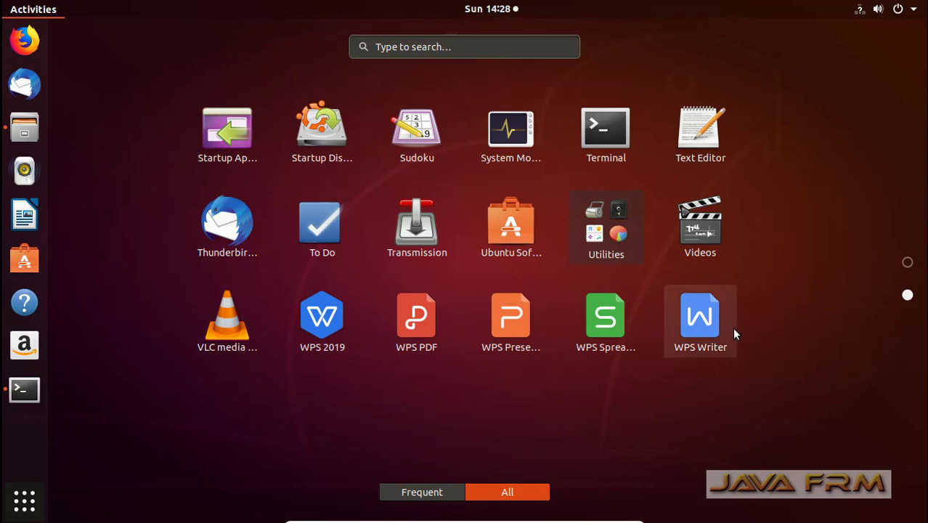
pyautogui.click(755, 333)
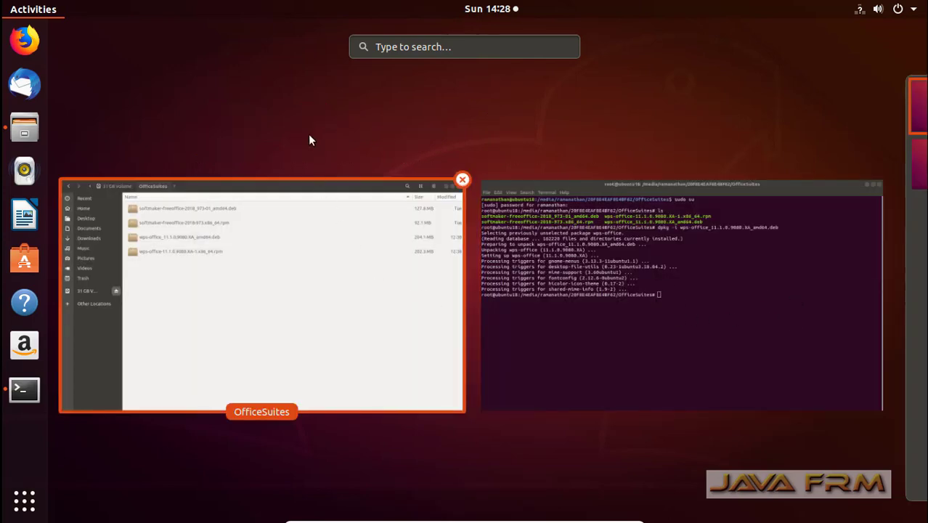
# Step: Close the OfficeSuites file window from the window overview and return to the desktop
pyautogui.click(462, 179)
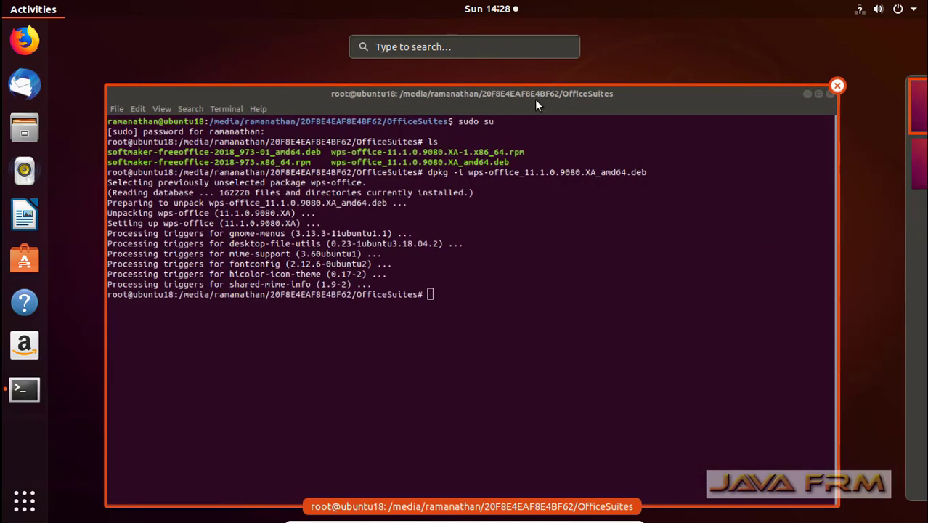
pyautogui.click(114, 31)
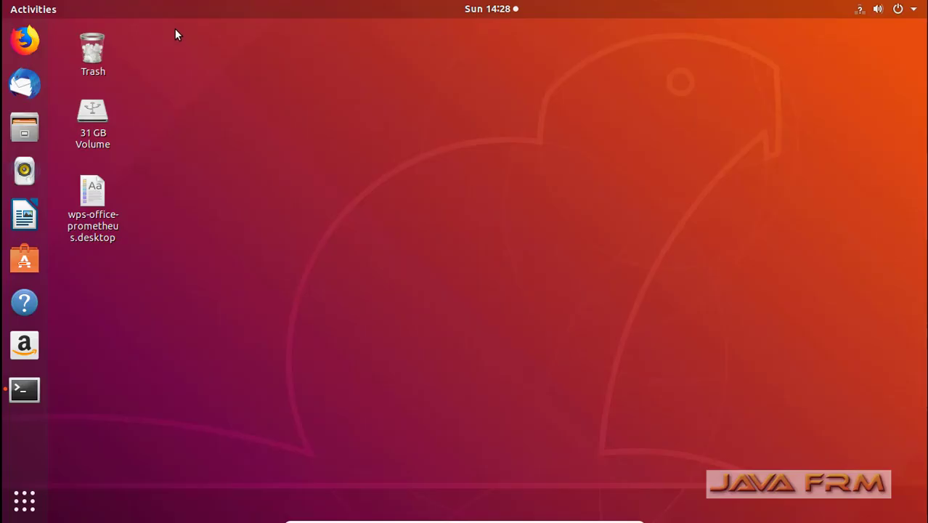
# Step: Launch WPS Office from the wps-office-prometheus.desktop file, marking the launcher as trusted
pyautogui.click(94, 207)
pyautogui.doubleClick(93, 207)
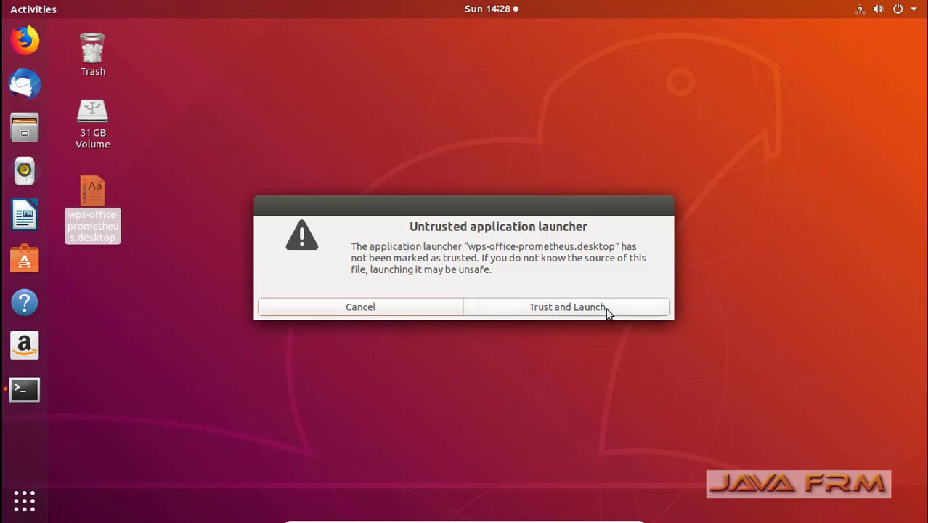
pyautogui.click(582, 311)
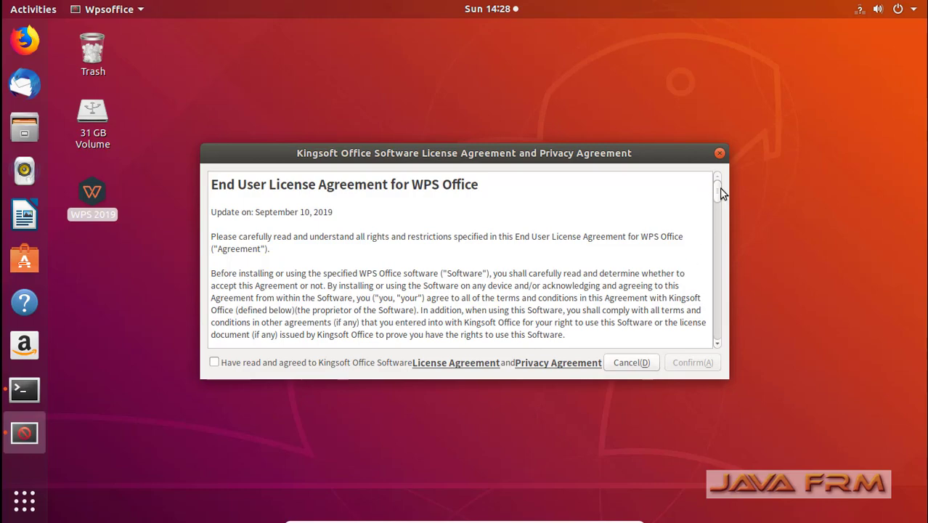
# Step: Read to the end of the Kingsoft Office license and privacy agreement, accept it and confirm
pyautogui.moveTo(719, 193); pyautogui.dragTo(717, 349)
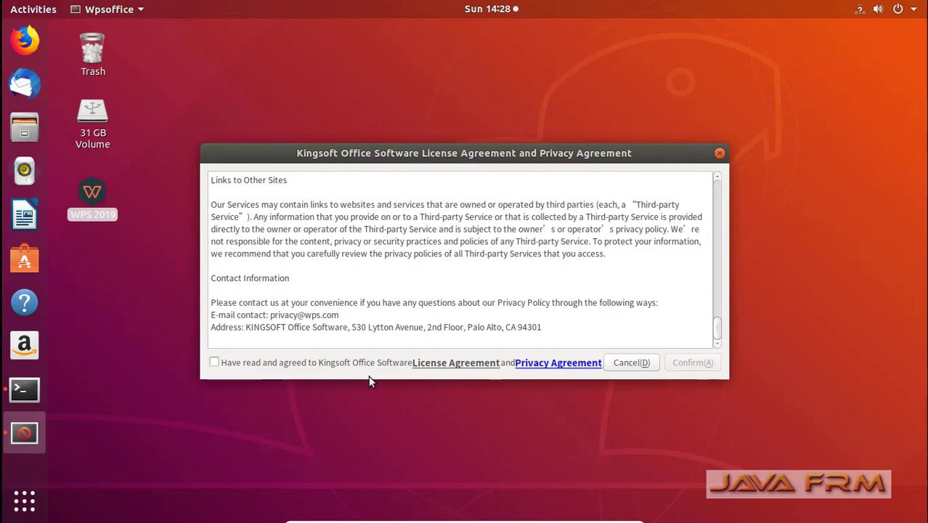
pyautogui.click(214, 363)
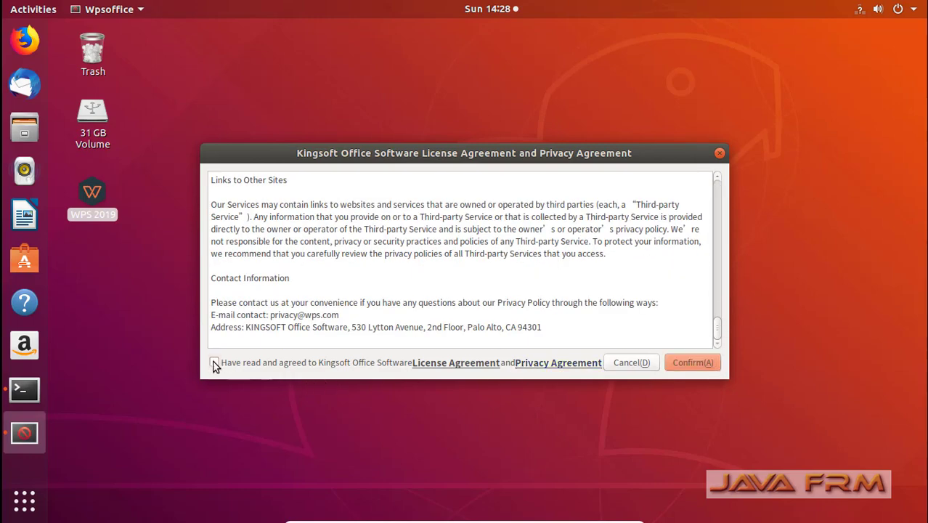
pyautogui.click(692, 362)
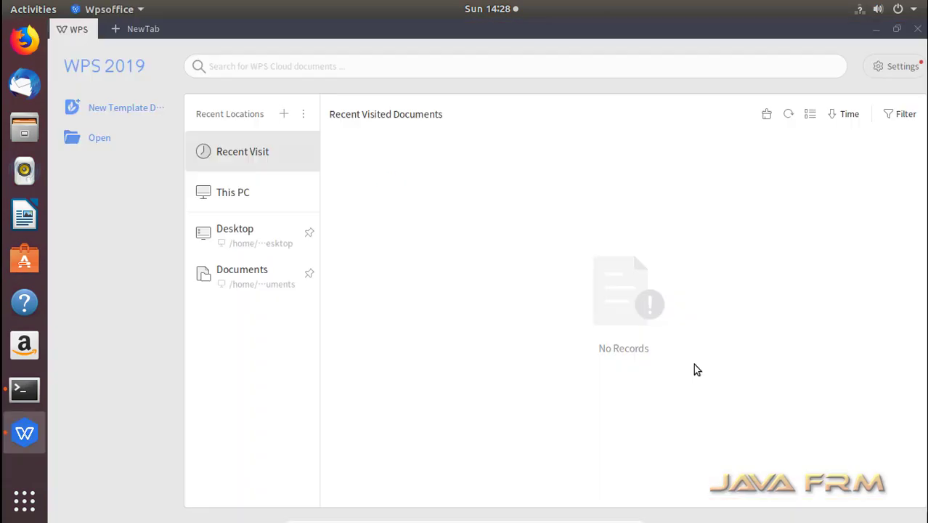
# Step: Create a new empty text document in WPS
pyautogui.click(132, 28)
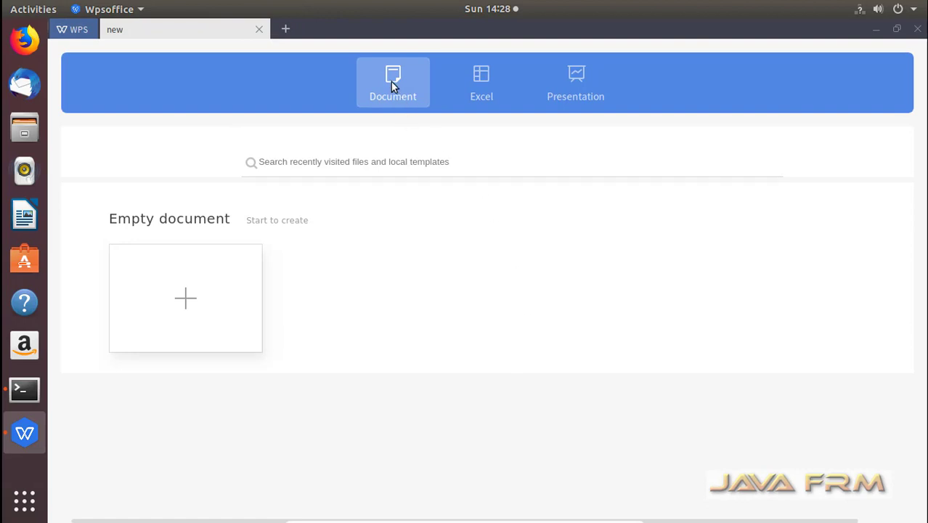
pyautogui.click(194, 298)
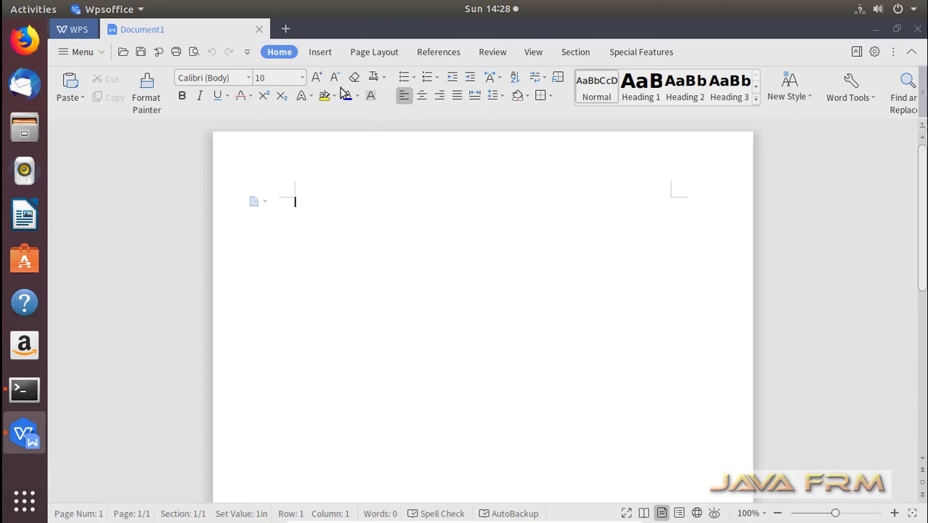
# Step: Examine the insert, page layout, references, review, view, section and special features tools, returning to the home tools
pyautogui.click(320, 54)
pyautogui.click(375, 57)
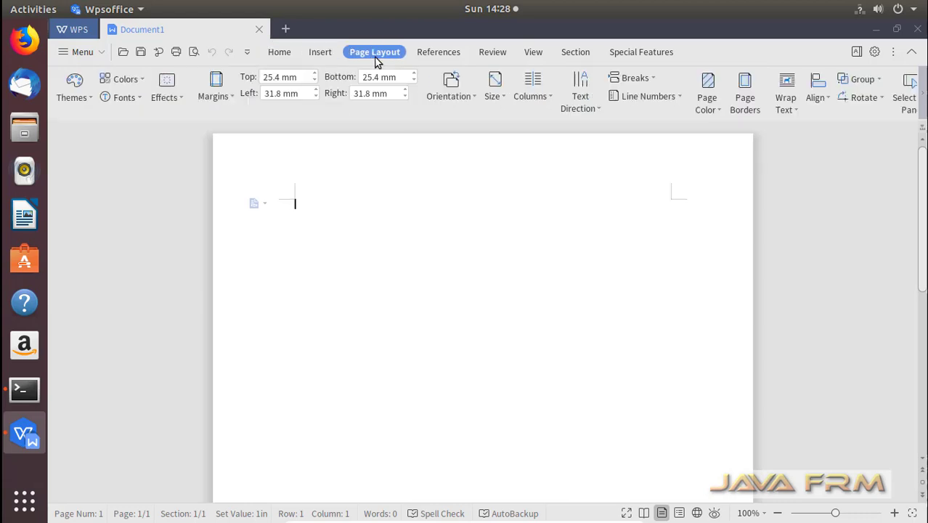
pyautogui.click(449, 61)
pyautogui.click(491, 56)
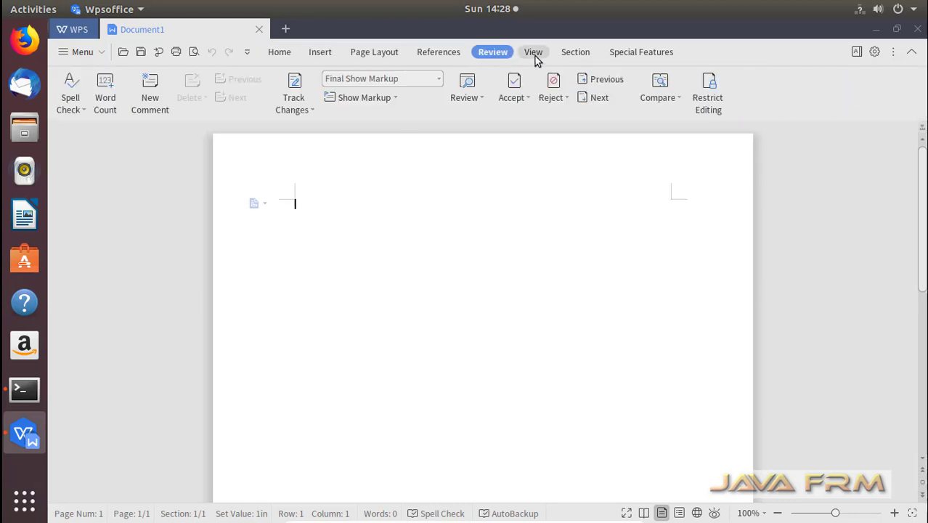
pyautogui.click(534, 56)
pyautogui.click(580, 52)
pyautogui.click(646, 51)
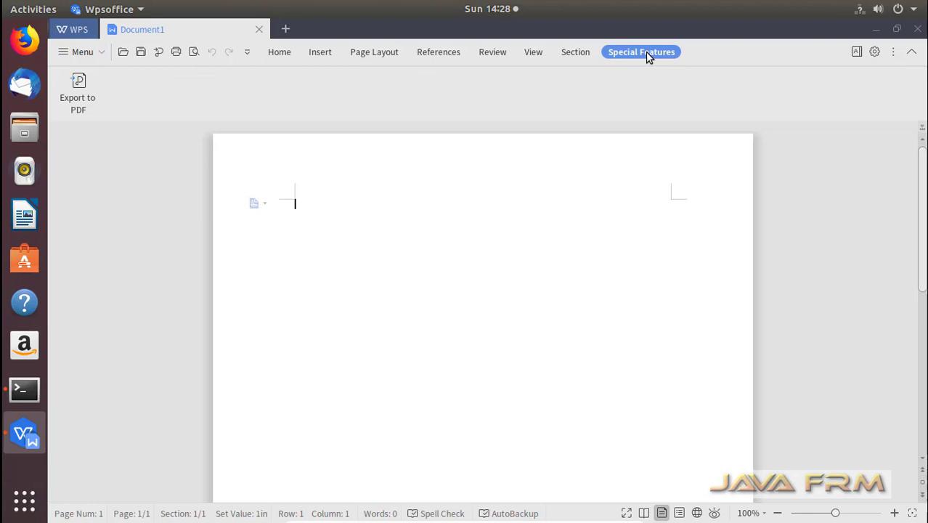
pyautogui.click(278, 52)
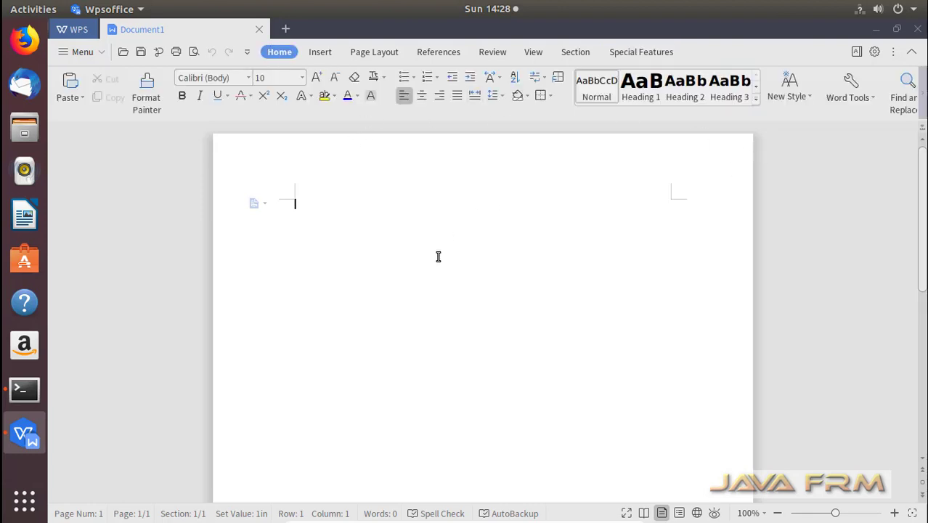
# Step: Create a new document from the conference announcement template in the Business category
pyautogui.click(102, 57)
pyautogui.moveTo(104, 78)
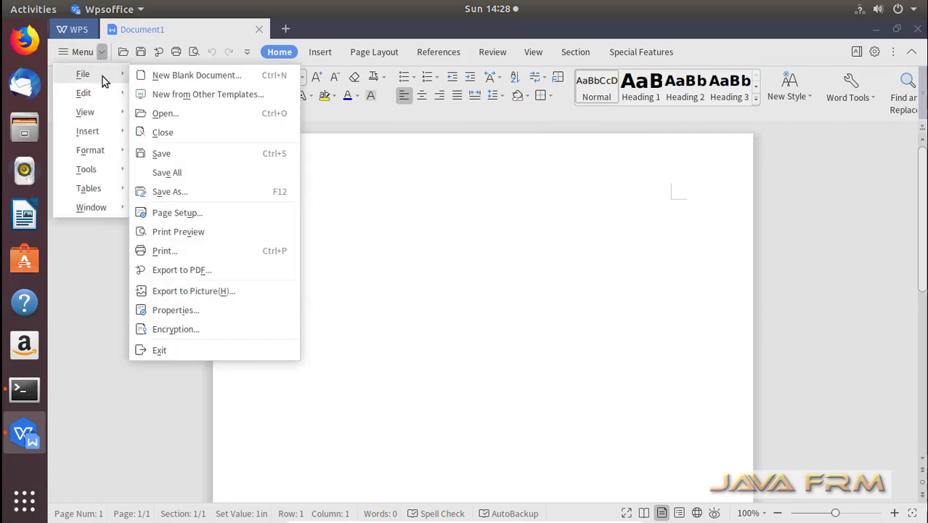
pyautogui.click(228, 98)
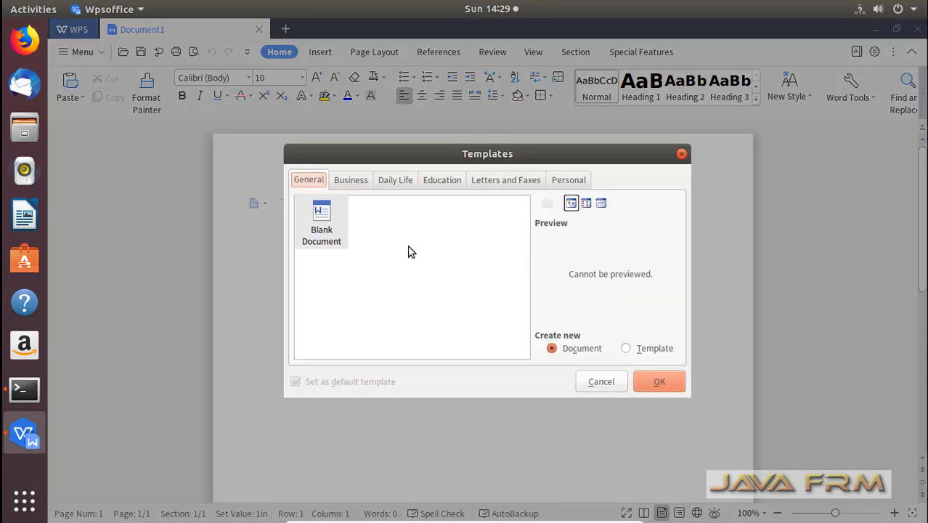
pyautogui.click(352, 181)
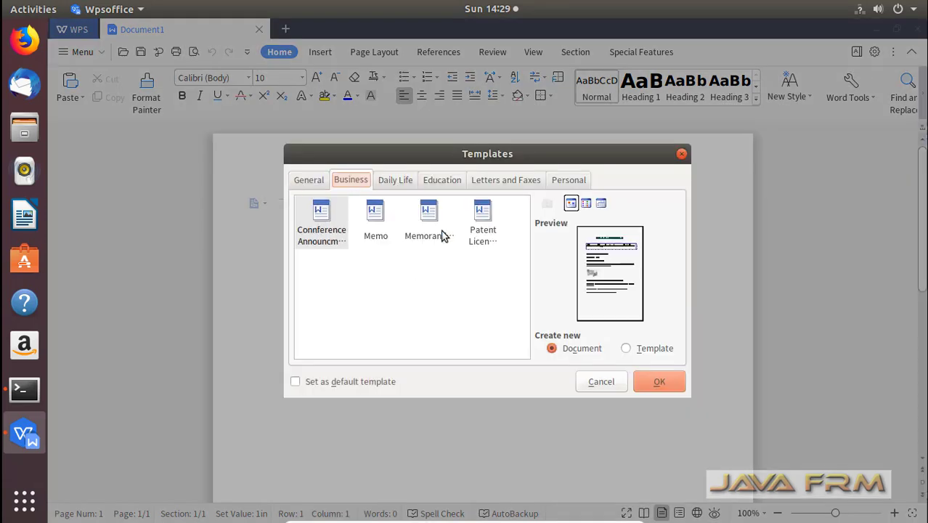
pyautogui.click(659, 382)
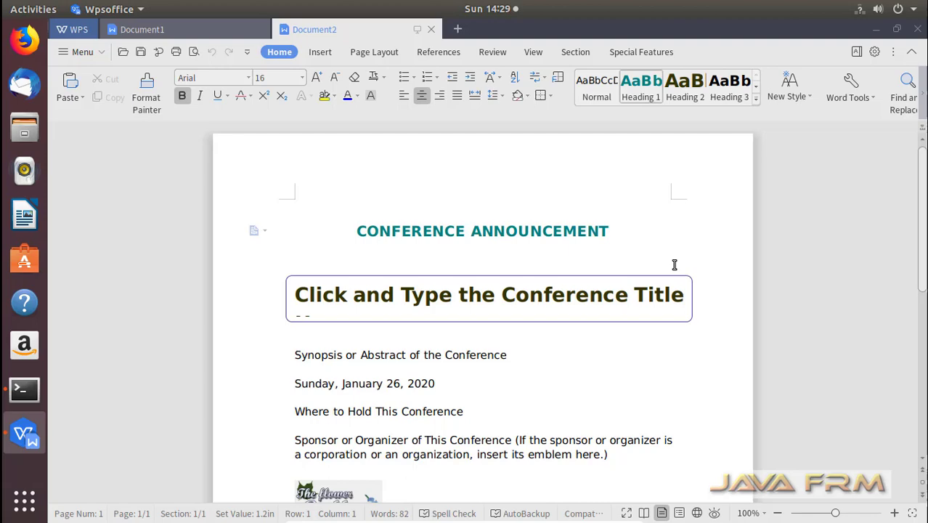
# Step: Look through the conference announcement to its end, and close both it and the blank document
pyautogui.scroll(-5, 676, 359)
pyautogui.scroll(-6, 678, 366)
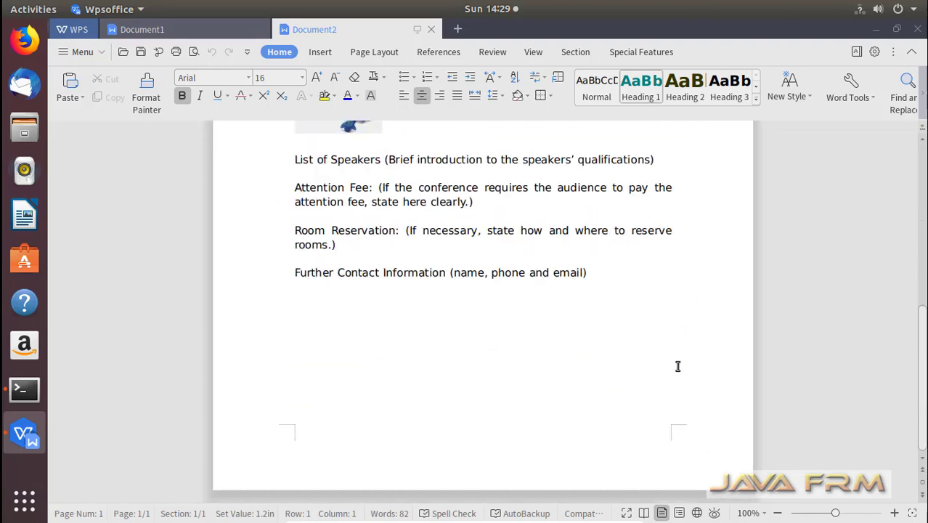
pyautogui.scroll(4, 674, 380)
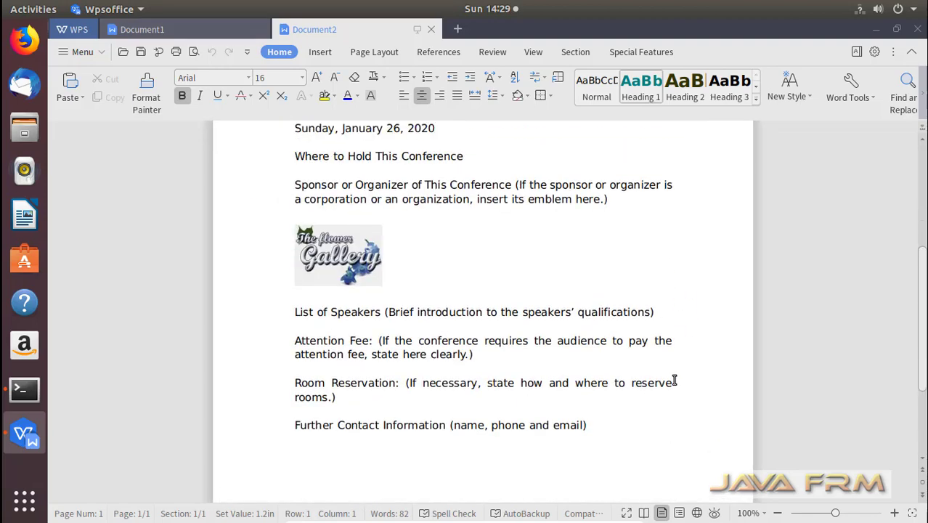
pyautogui.scroll(7, 674, 380)
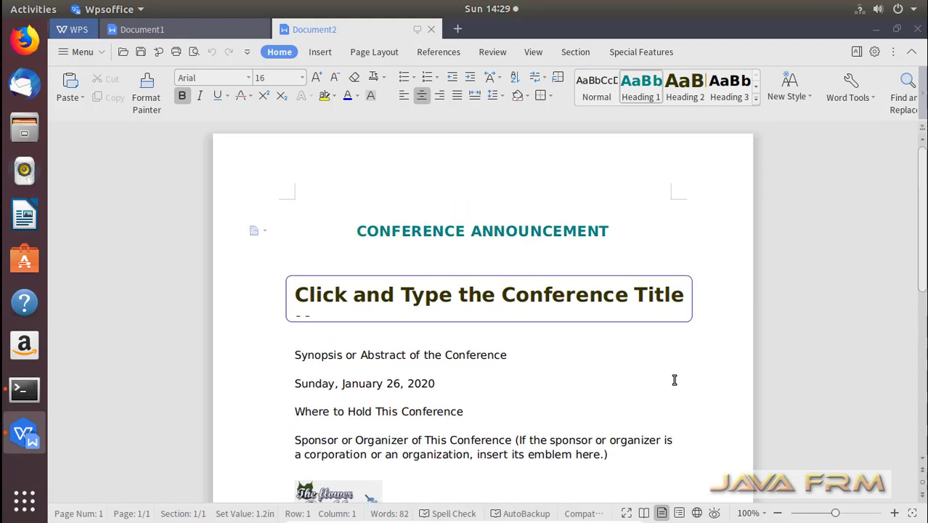
pyautogui.scroll(-10, 674, 381)
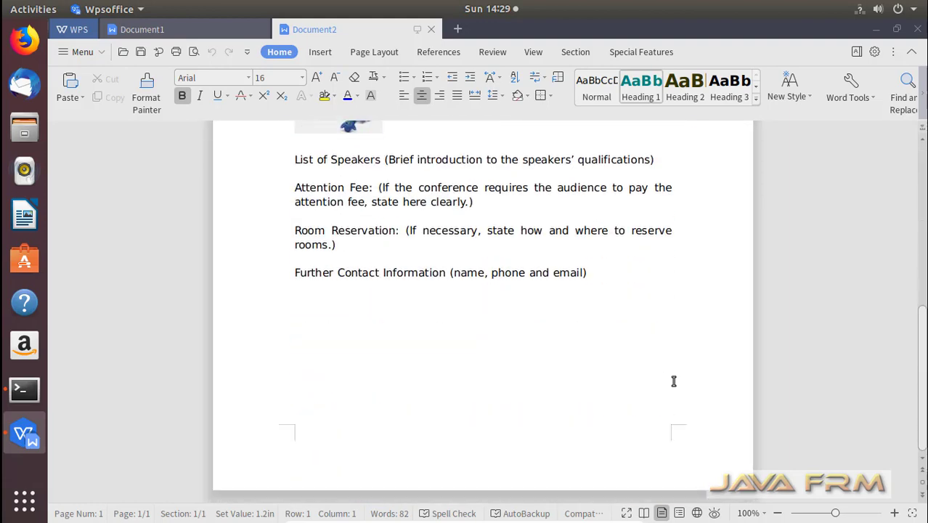
pyautogui.scroll(10, 674, 380)
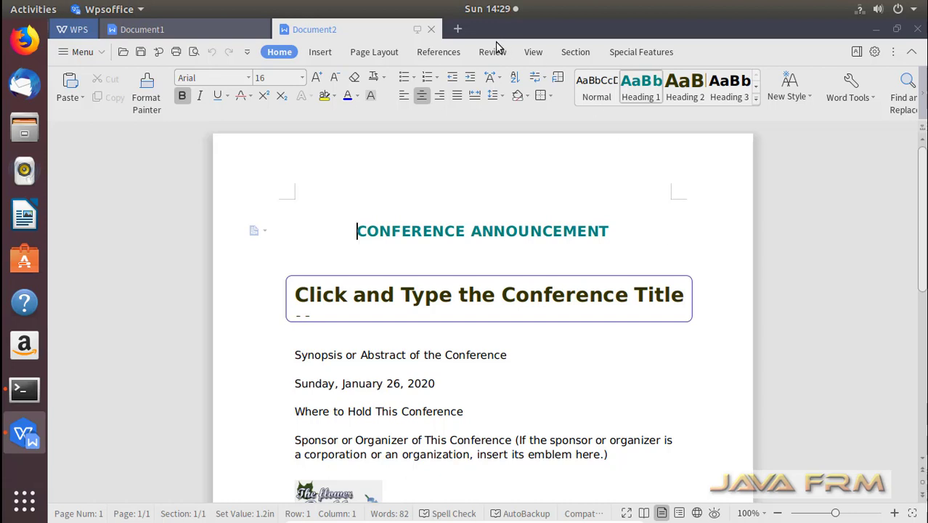
pyautogui.click(431, 30)
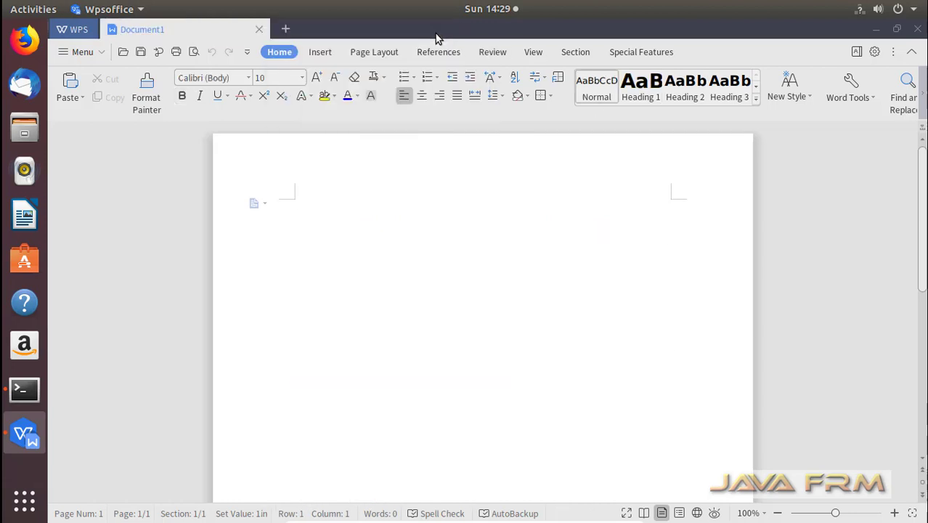
pyautogui.click(258, 30)
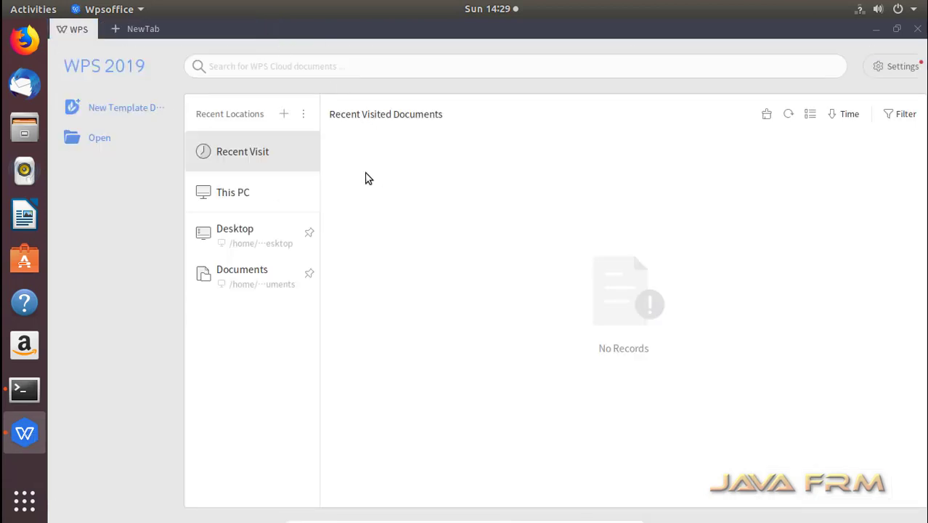
# Step: Create a new empty spreadsheet workbook in WPS
pyautogui.click(139, 29)
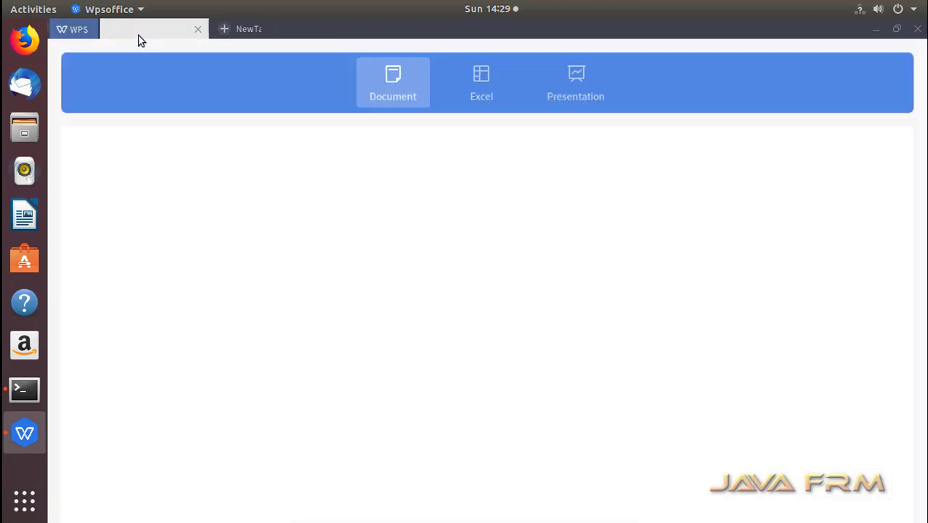
pyautogui.click(477, 97)
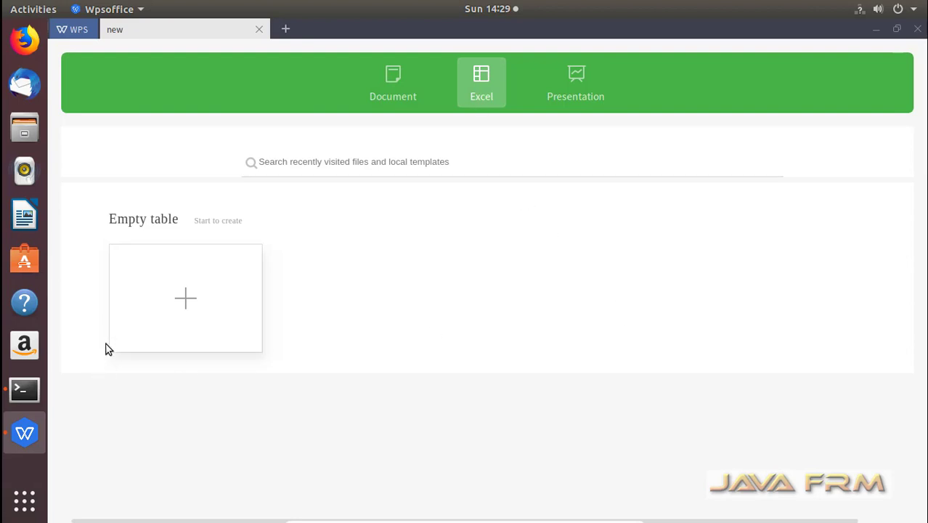
pyautogui.click(182, 305)
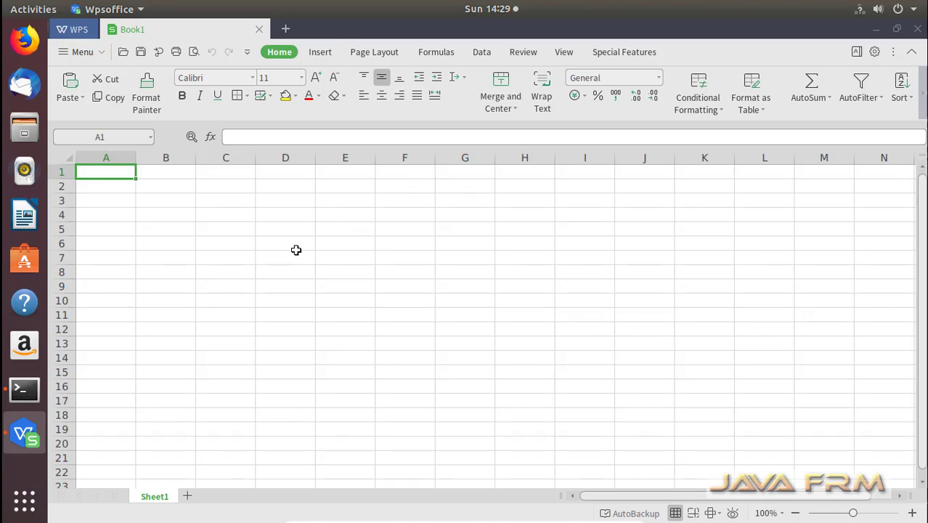
# Step: Examine the spreadsheet's insert, page layout, formulas, data, review, view and special features tools, returning to the home tools
pyautogui.click(321, 54)
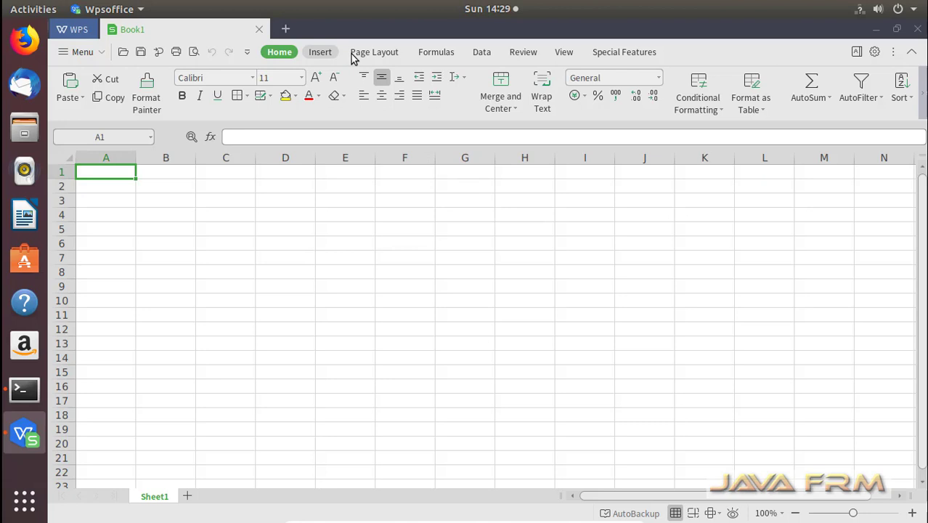
pyautogui.click(400, 58)
pyautogui.click(448, 57)
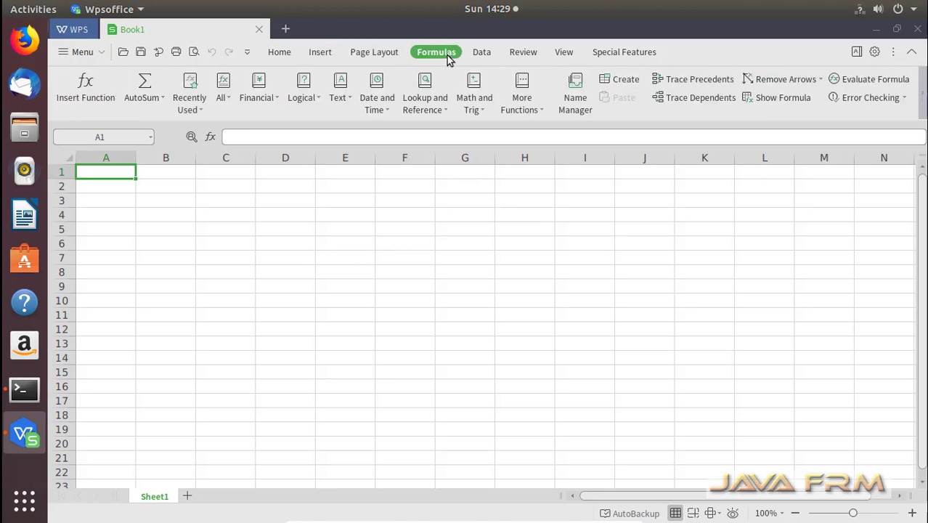
pyautogui.click(483, 55)
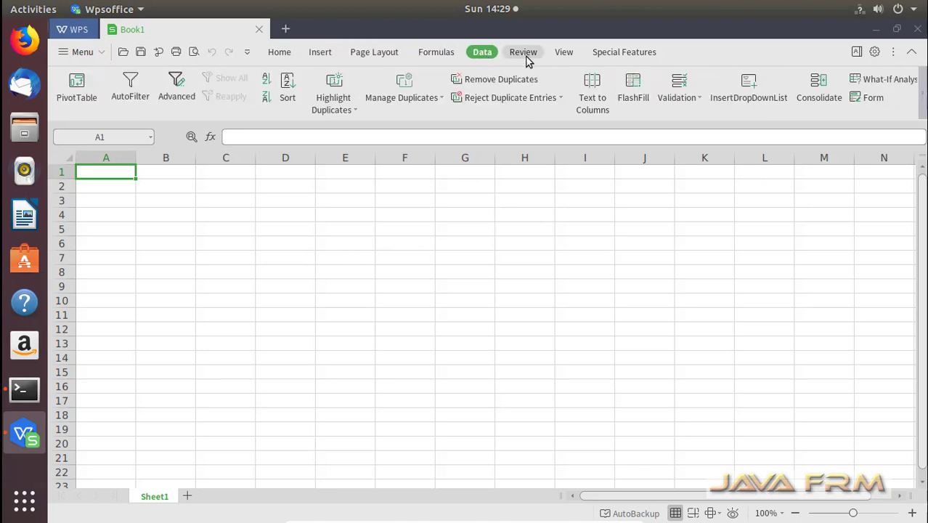
pyautogui.click(523, 53)
pyautogui.click(565, 55)
pyautogui.click(620, 57)
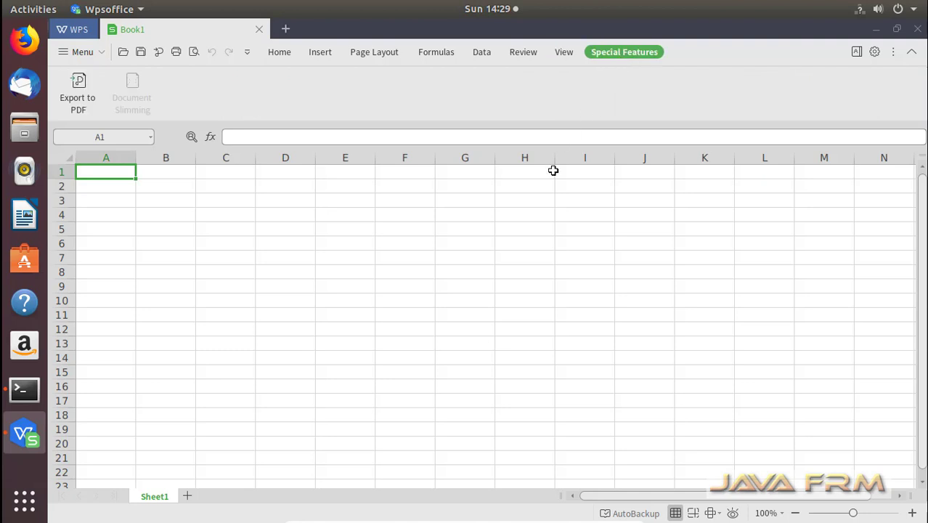
pyautogui.click(324, 57)
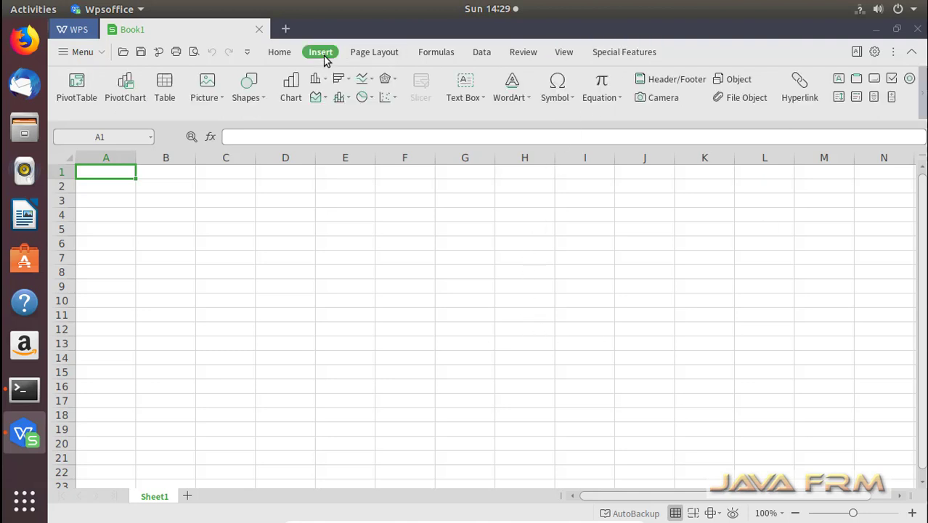
pyautogui.click(283, 58)
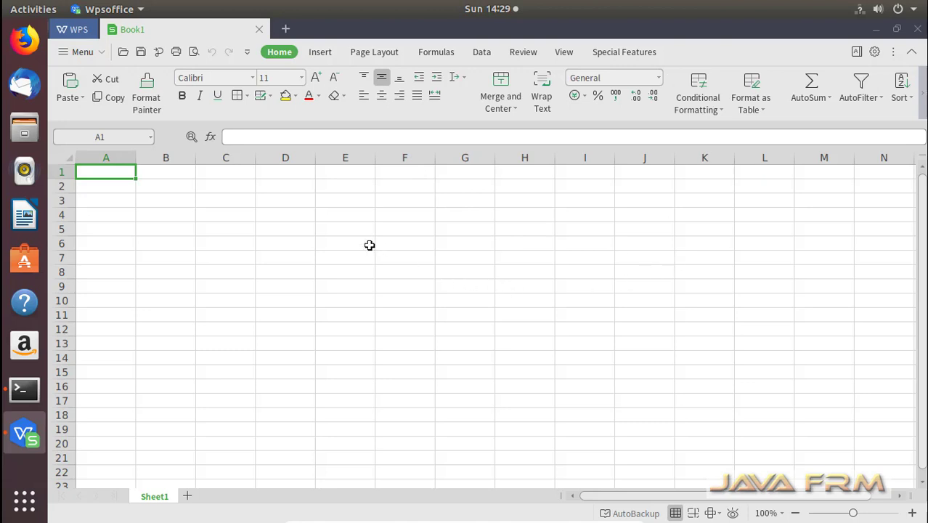
# Step: Enter 5675, 6868 and 6788 in cells E4 to E6
pyautogui.click(349, 219)
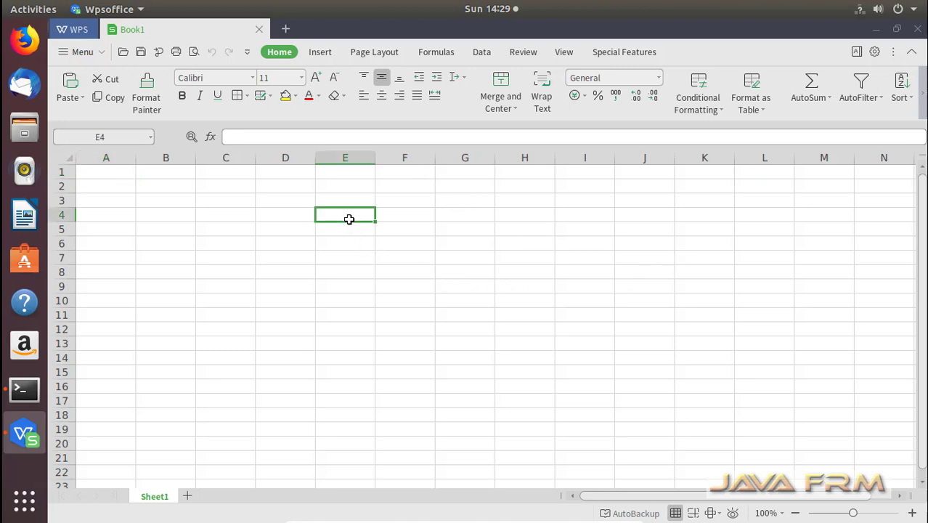
pyautogui.write('5675')
pyautogui.press('Return')
pyautogui.write('6868')
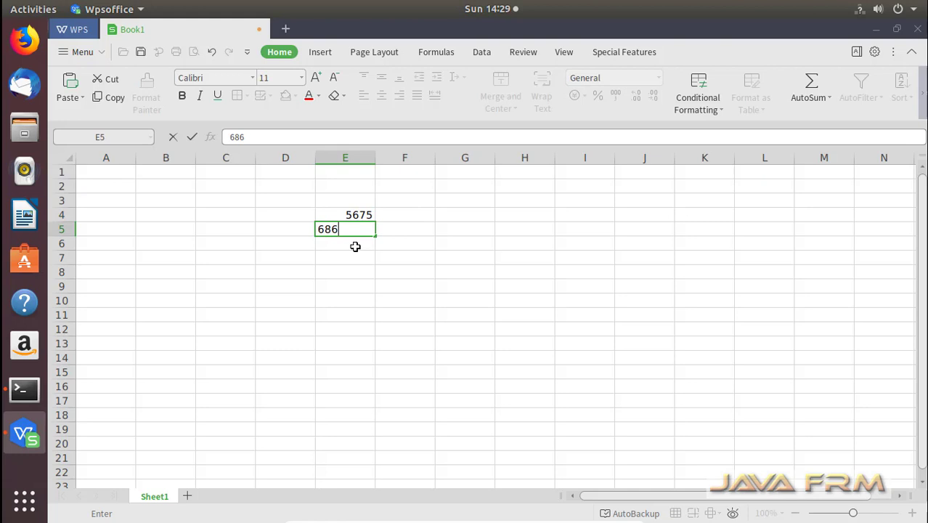
pyautogui.press('Return')
pyautogui.write('6788')
pyautogui.press('Return')
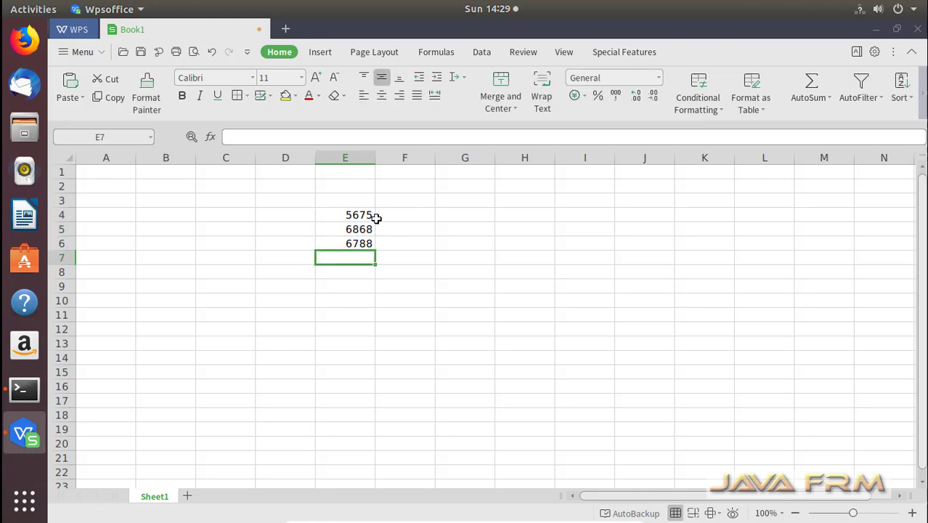
# Step: Total the three numbers in column E with an AutoSum Sum in cell E7
pyautogui.click(366, 214)
pyautogui.moveTo(366, 217); pyautogui.dragTo(369, 259)
pyautogui.click(831, 98)
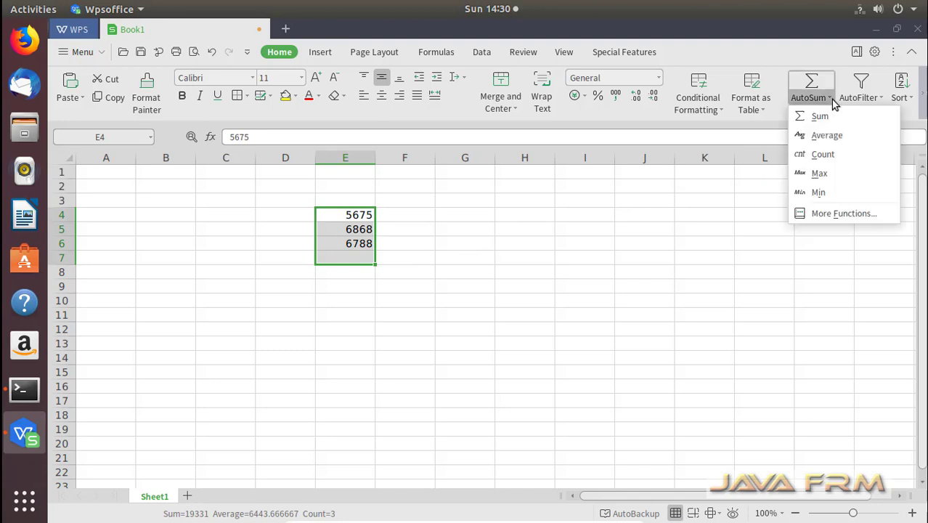
pyautogui.click(825, 122)
pyautogui.moveTo(560, 217); pyautogui.dragTo(559, 223)
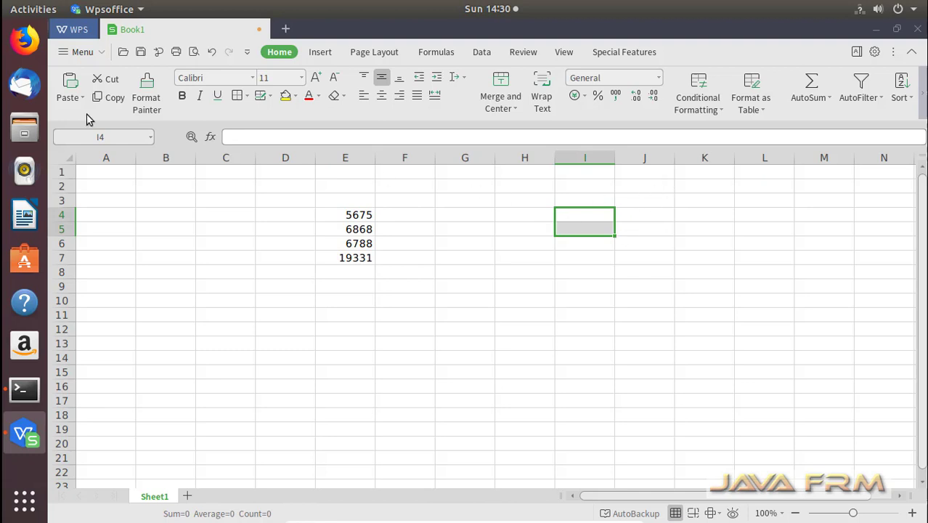
# Step: Browse the spreadsheet template categories and create a workbook from the Personal template Monthly Budget_Family
pyautogui.click(101, 52)
pyautogui.moveTo(101, 81)
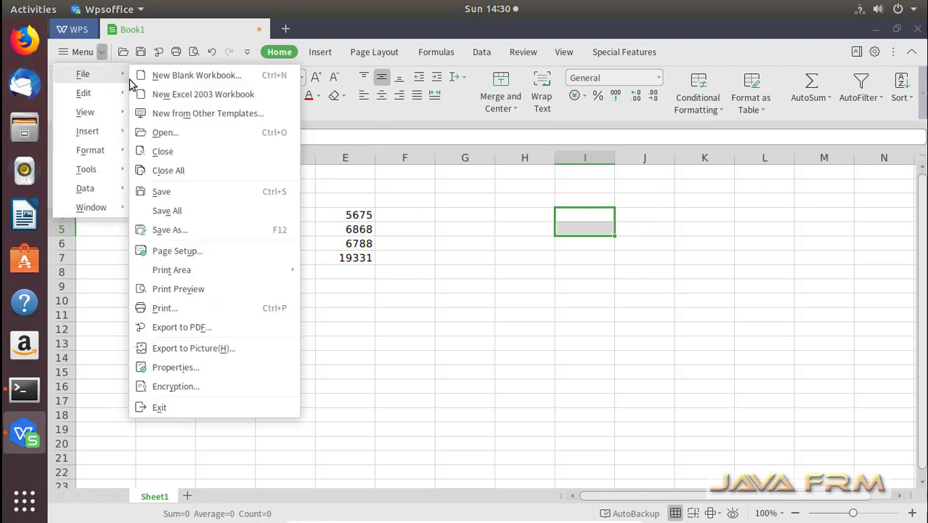
pyautogui.click(232, 112)
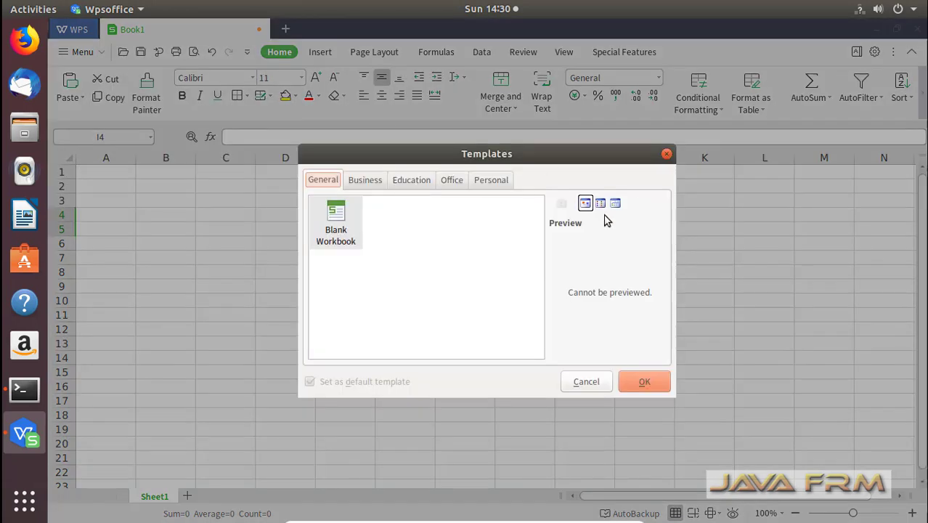
pyautogui.click(412, 181)
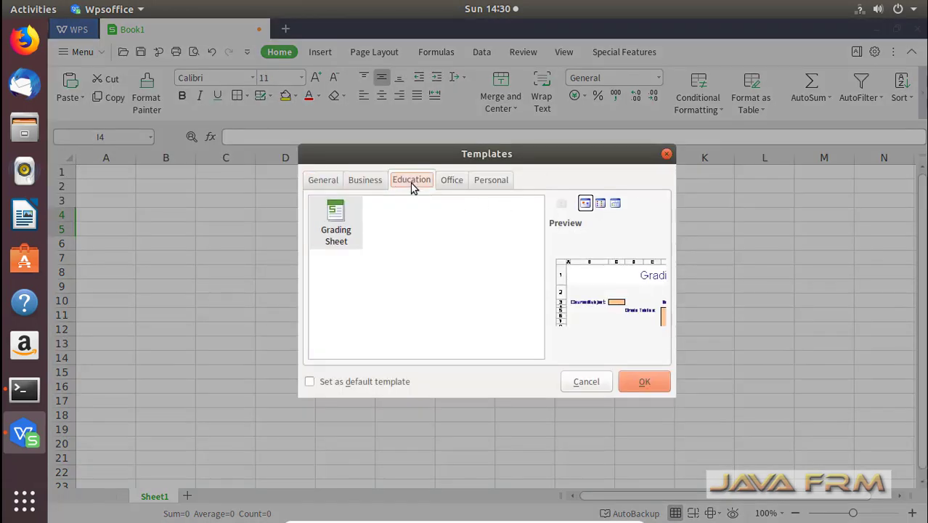
pyautogui.click(464, 183)
pyautogui.click(479, 183)
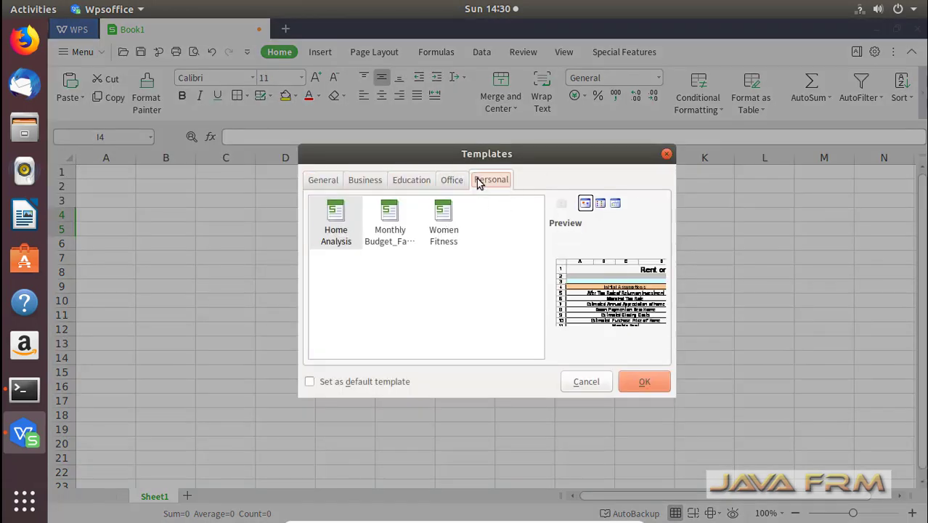
pyautogui.click(388, 232)
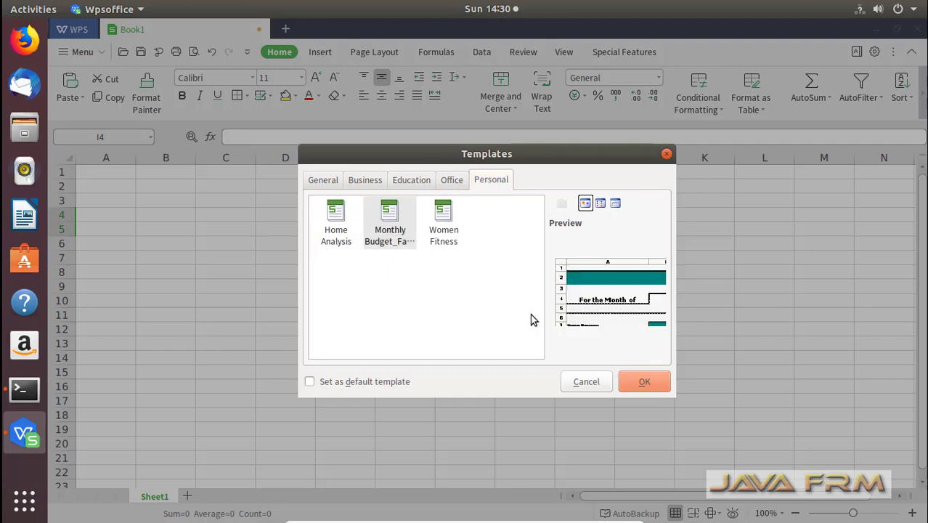
pyautogui.click(642, 383)
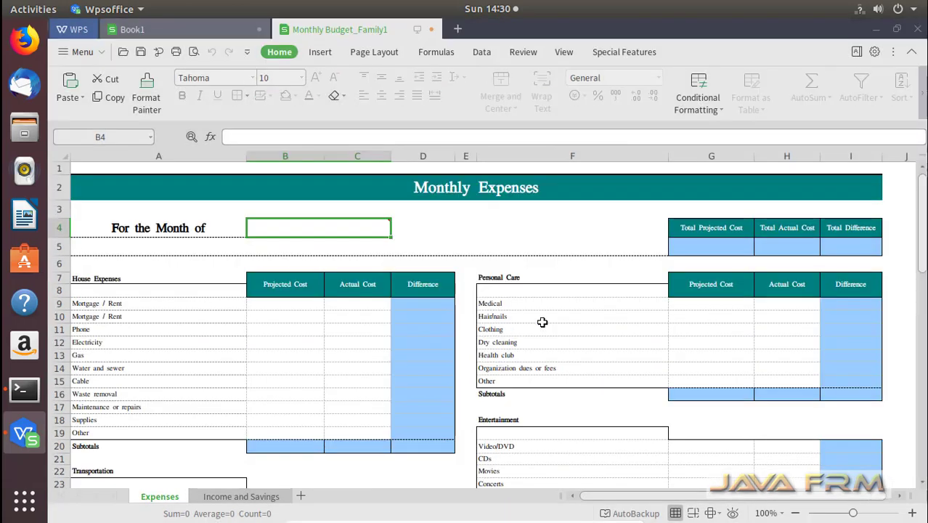
# Step: Look through the Expenses sheet of the family budget and close both open workbooks without saving
pyautogui.scroll(-10, 340, 344)
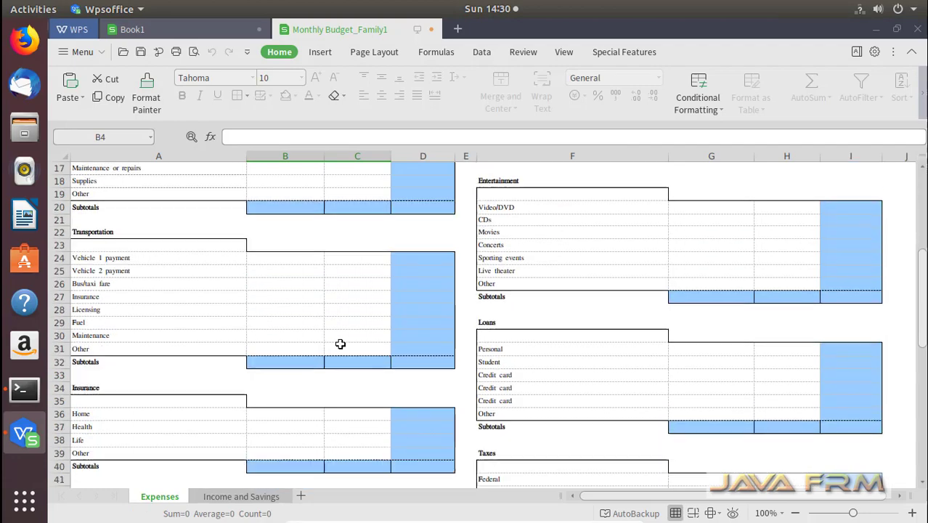
pyautogui.scroll(-13, 340, 344)
pyautogui.scroll(10, 400, 354)
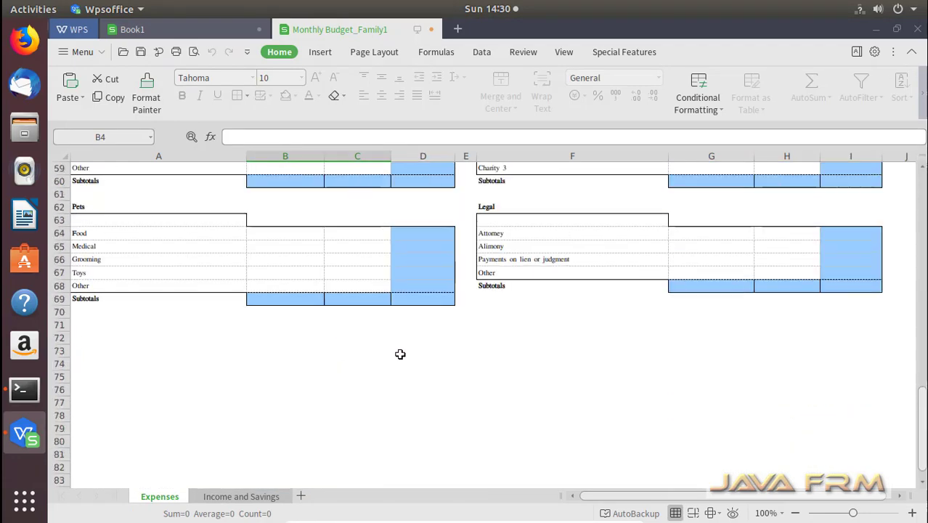
pyautogui.scroll(10, 400, 354)
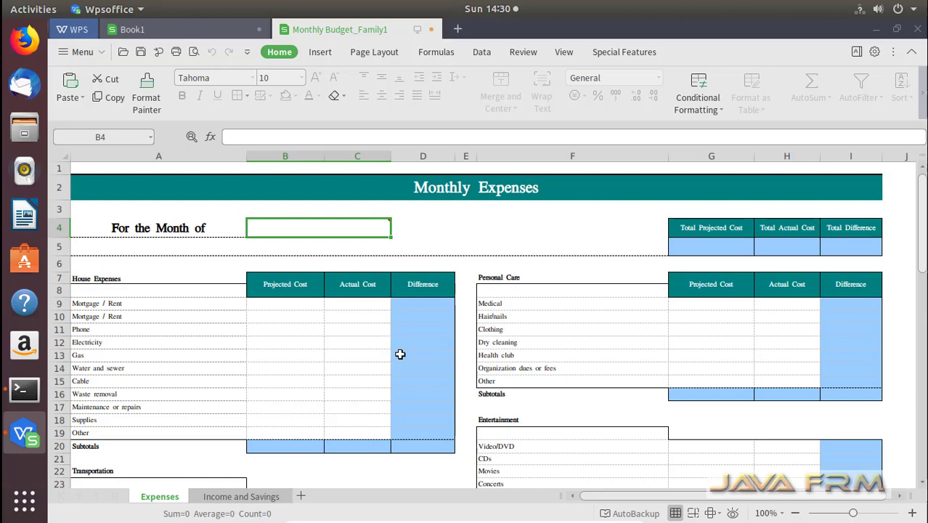
pyautogui.click(432, 29)
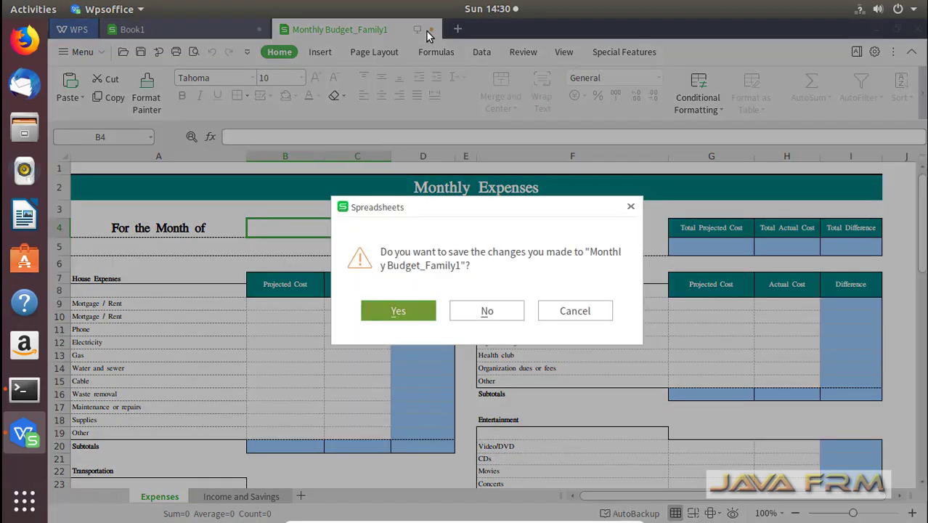
pyautogui.click(496, 318)
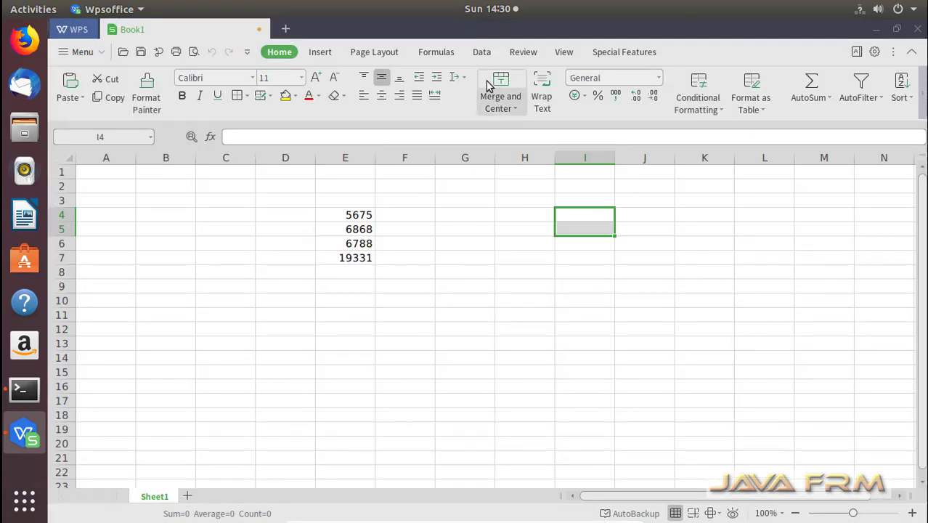
pyautogui.click(260, 29)
pyautogui.click(494, 316)
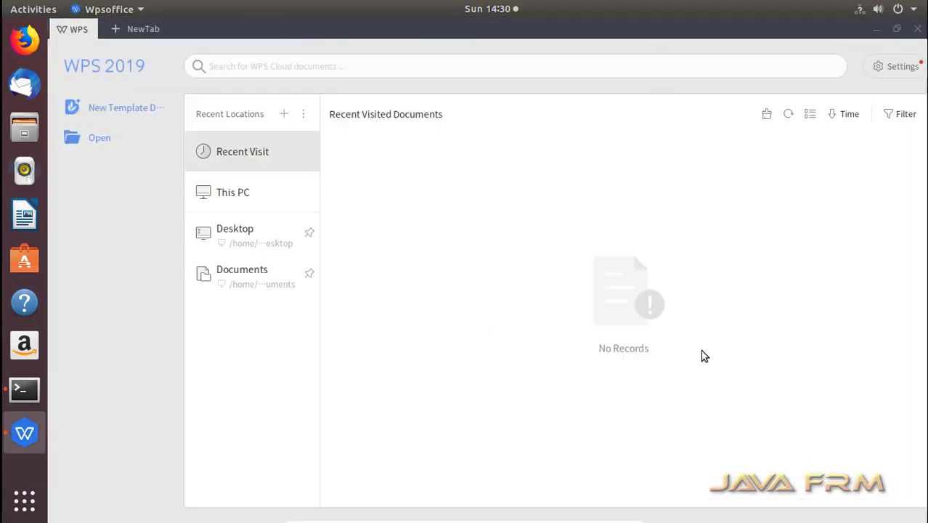
# Step: Create a new empty presentation
pyautogui.click(146, 33)
pyautogui.click(579, 98)
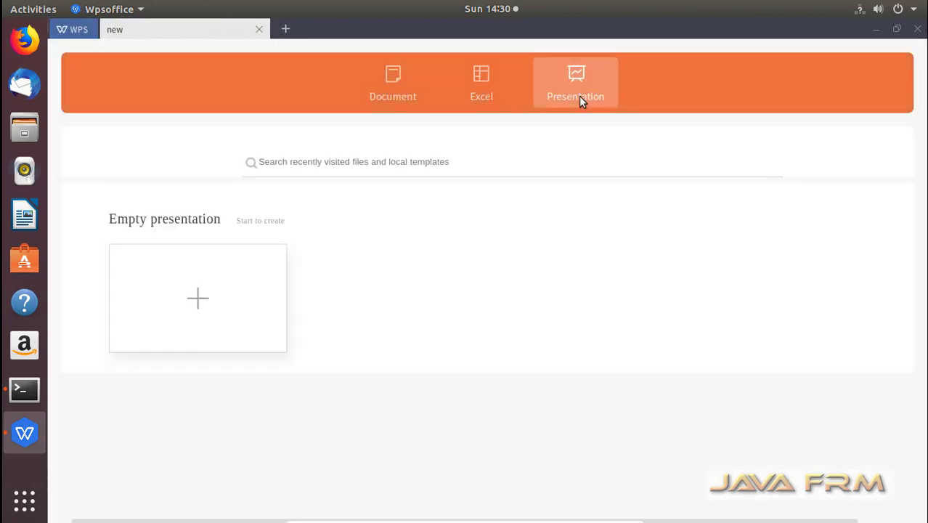
pyautogui.click(203, 302)
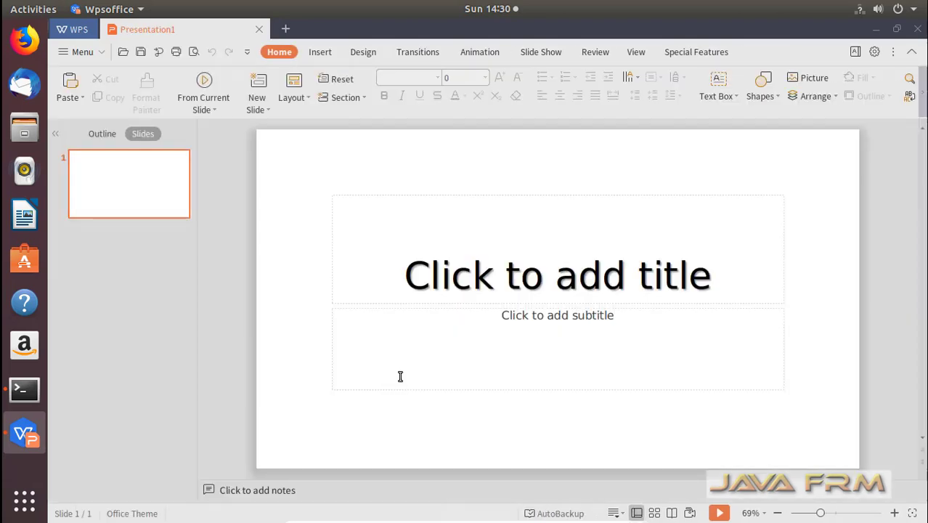
# Step: Examine the presentation's insert, design, transitions, animation, slide show, review, view and special features tools, returning to the home tools
pyautogui.click(318, 51)
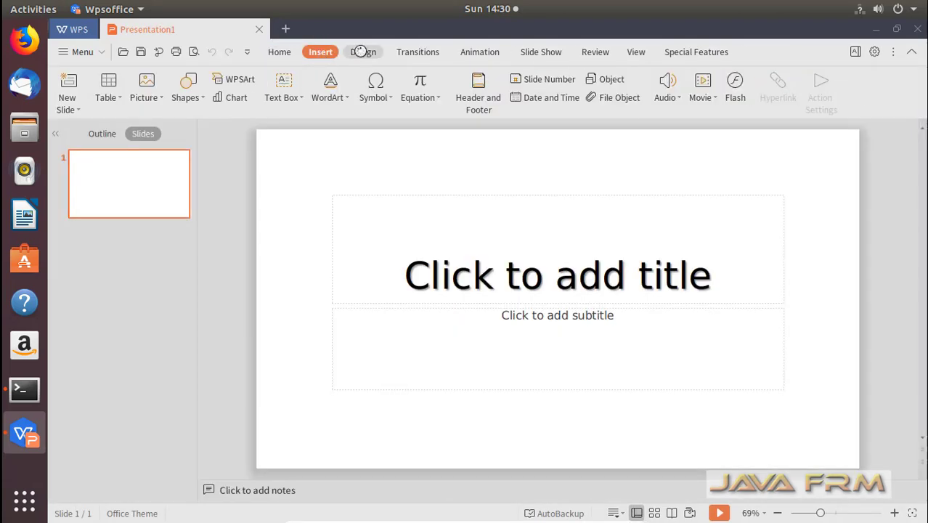
pyautogui.click(363, 52)
pyautogui.click(425, 54)
pyautogui.click(466, 55)
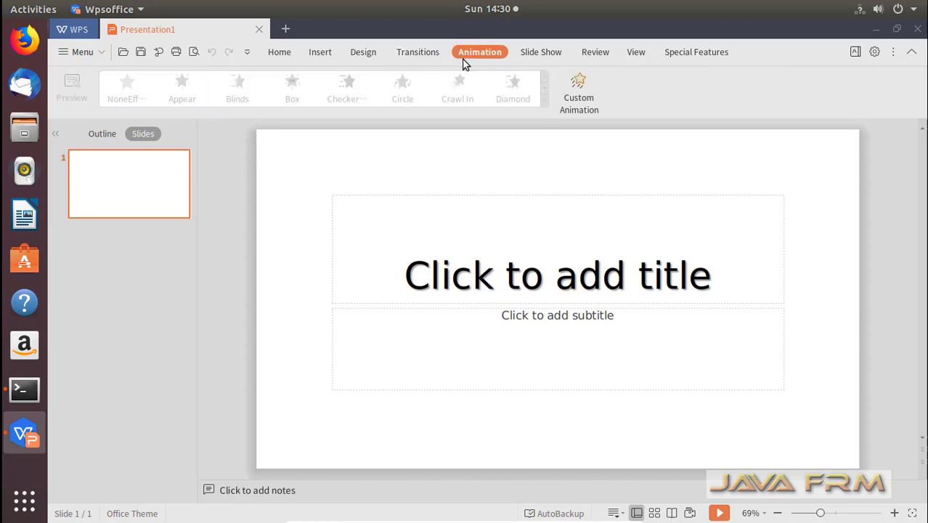
pyautogui.click(537, 54)
pyautogui.click(600, 52)
pyautogui.click(637, 53)
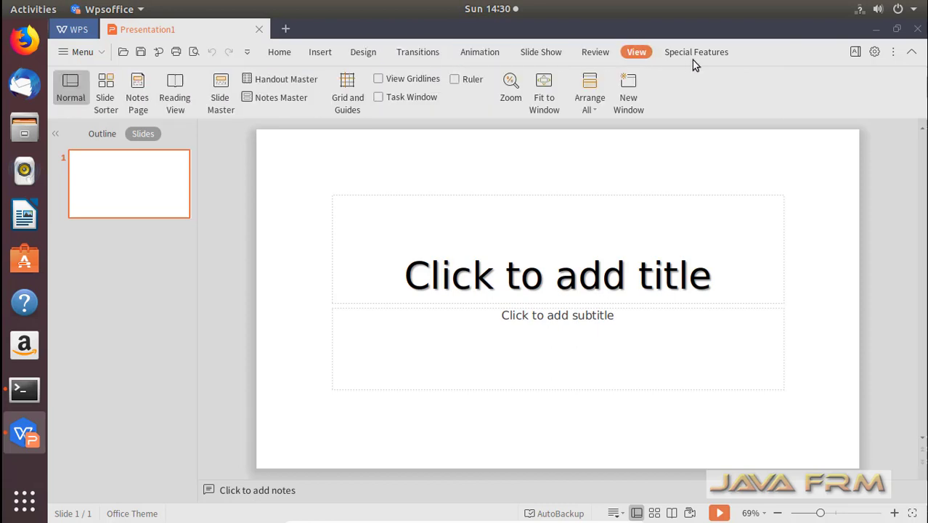
pyautogui.click(695, 55)
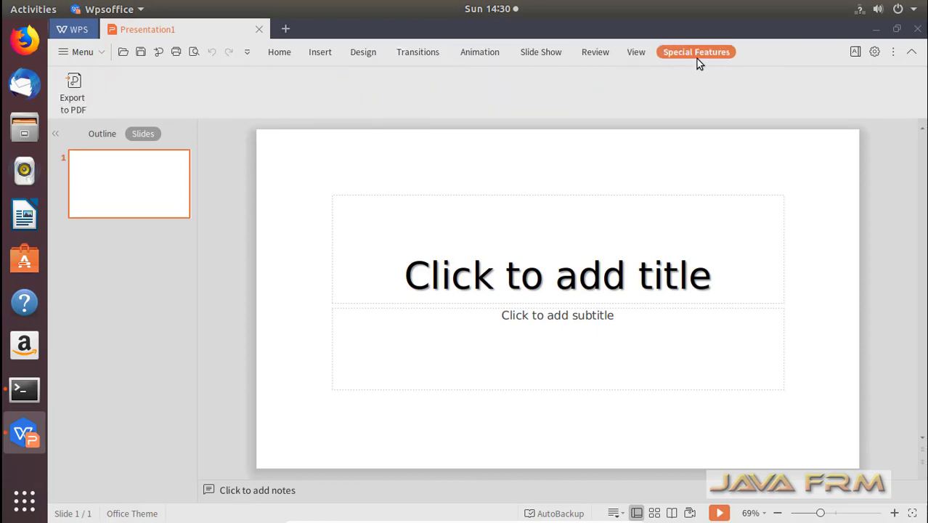
pyautogui.click(279, 53)
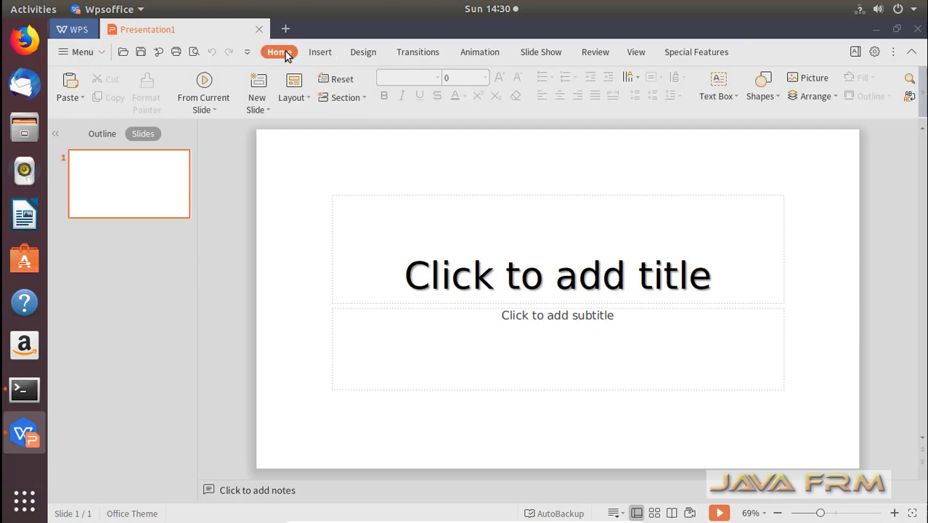
# Step: Inspect the options for adding a slide and the Office Theme slide layouts without applying any
pyautogui.click(264, 110)
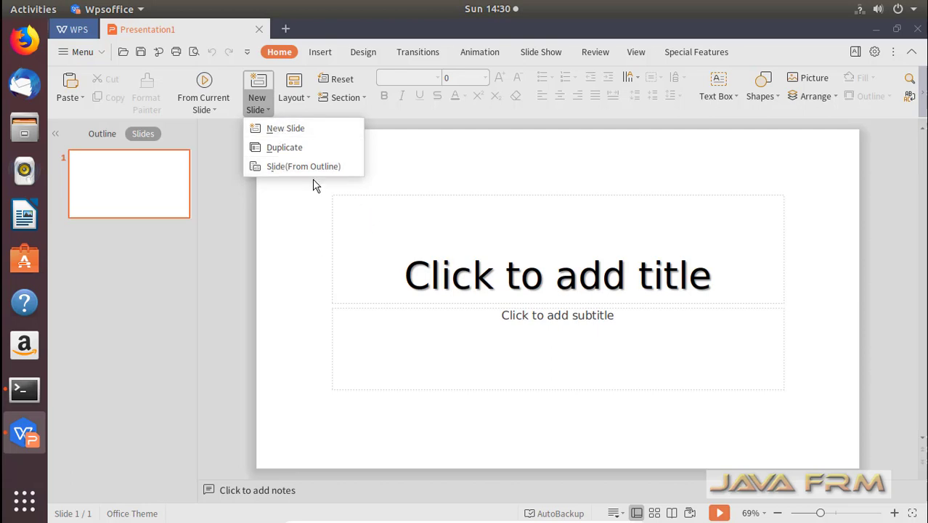
pyautogui.click(316, 101)
pyautogui.click(310, 100)
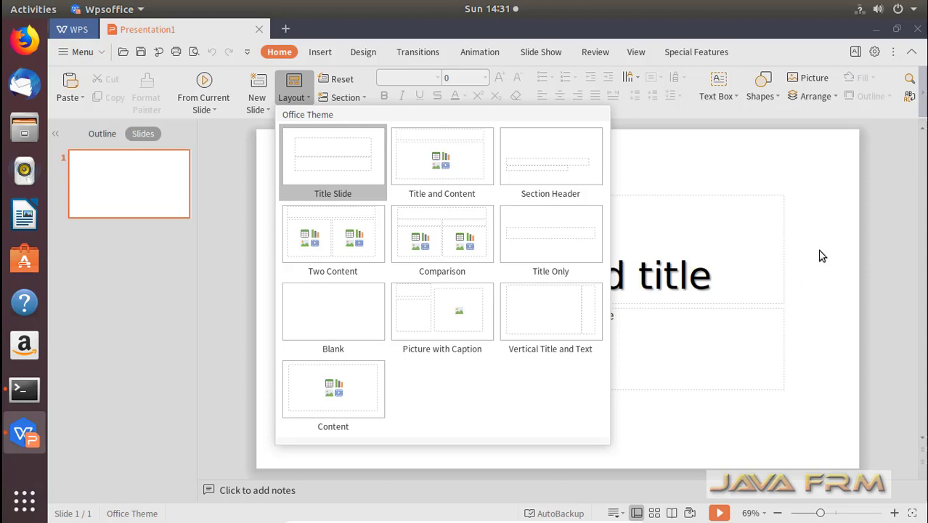
pyautogui.click(726, 221)
# Step: Preview the Business presentation templates, create a presentation from Global Plan and dismiss the missing-font notice
pyautogui.click(101, 55)
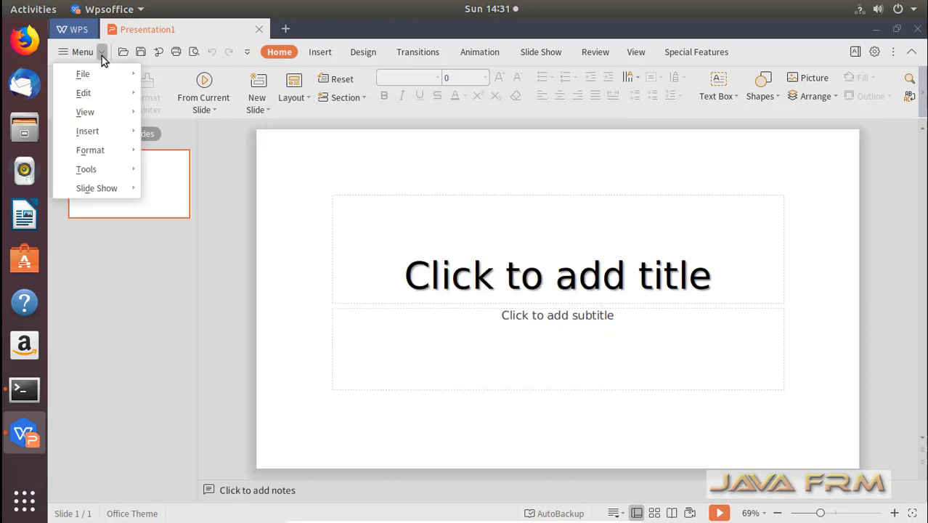
pyautogui.moveTo(103, 73)
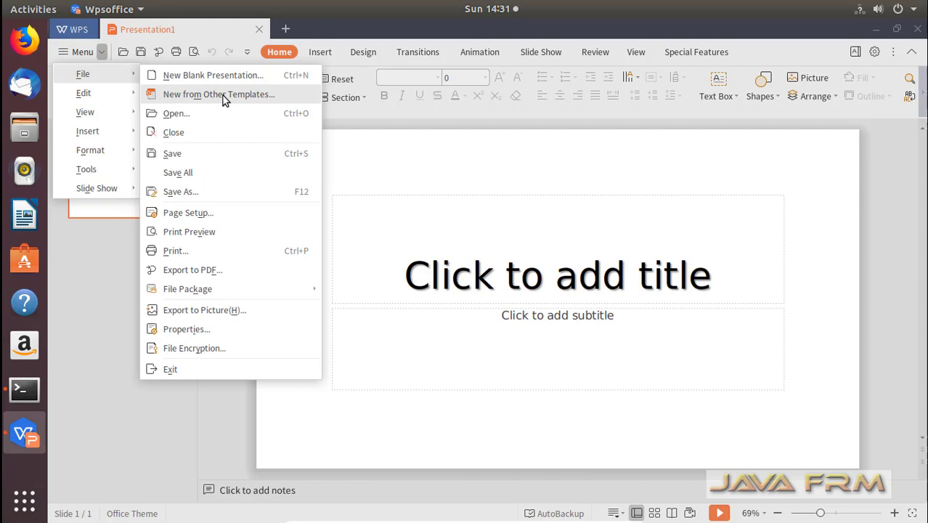
pyautogui.click(222, 95)
pyautogui.click(366, 180)
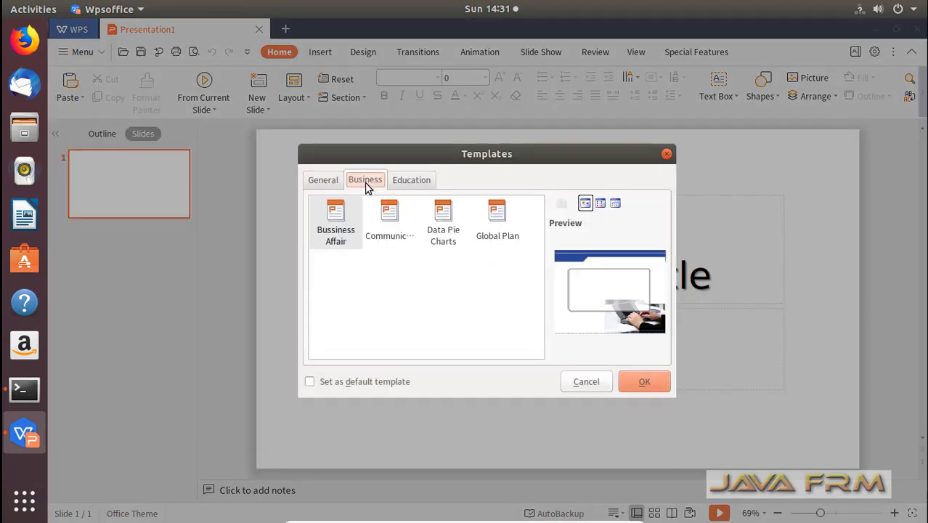
pyautogui.click(379, 231)
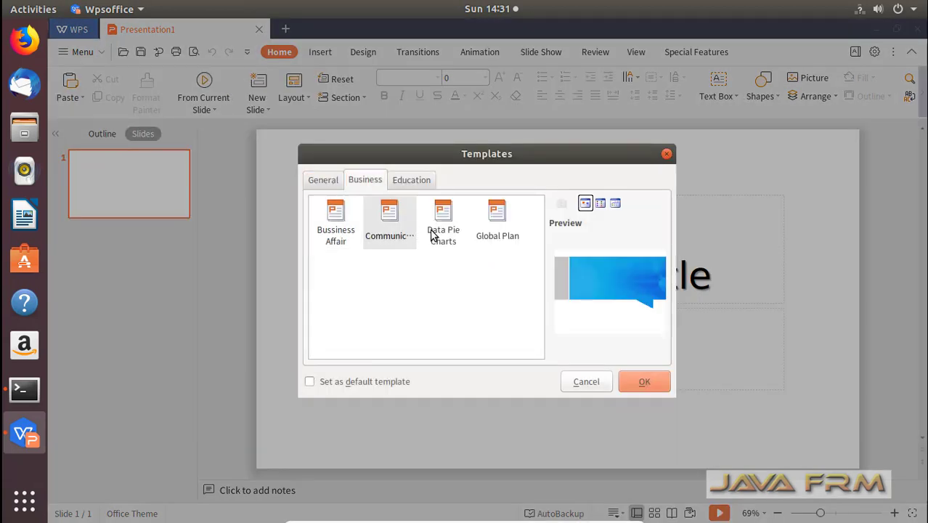
pyautogui.click(438, 234)
pyautogui.click(489, 231)
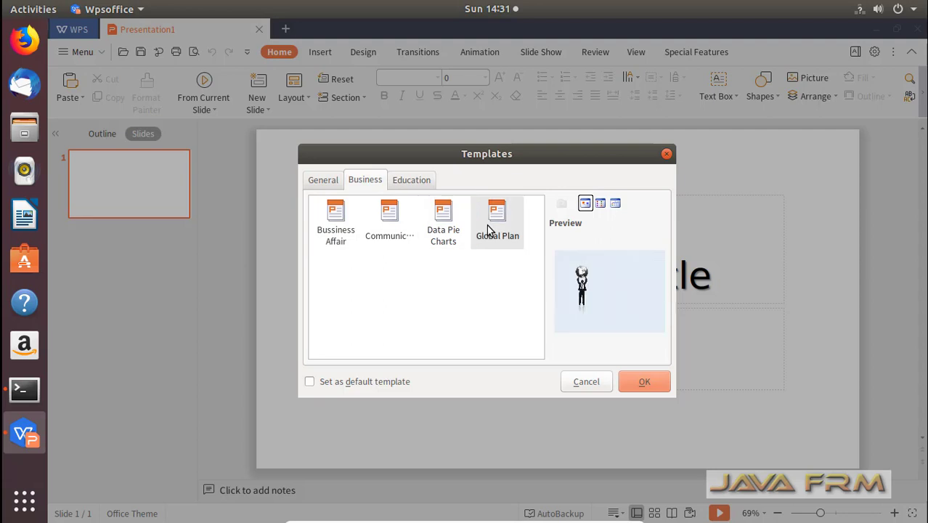
pyautogui.click(338, 242)
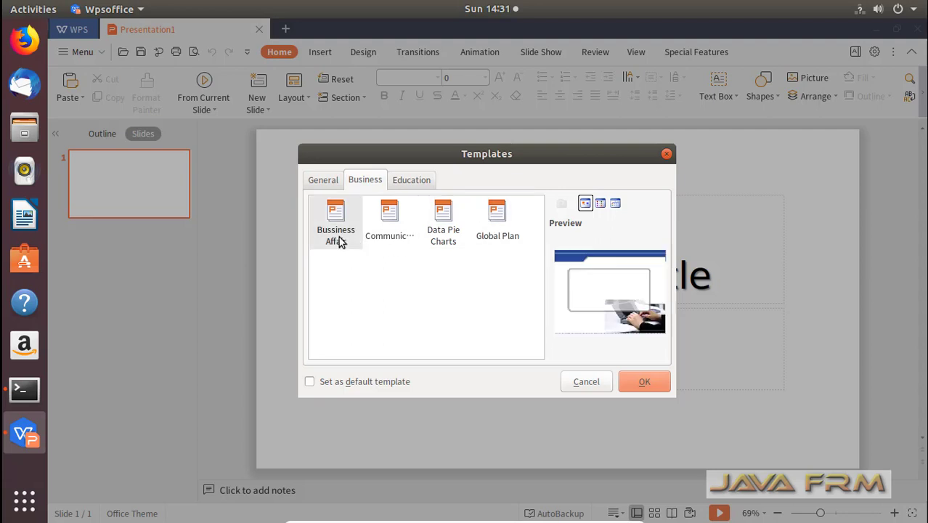
pyautogui.click(497, 226)
pyautogui.click(641, 383)
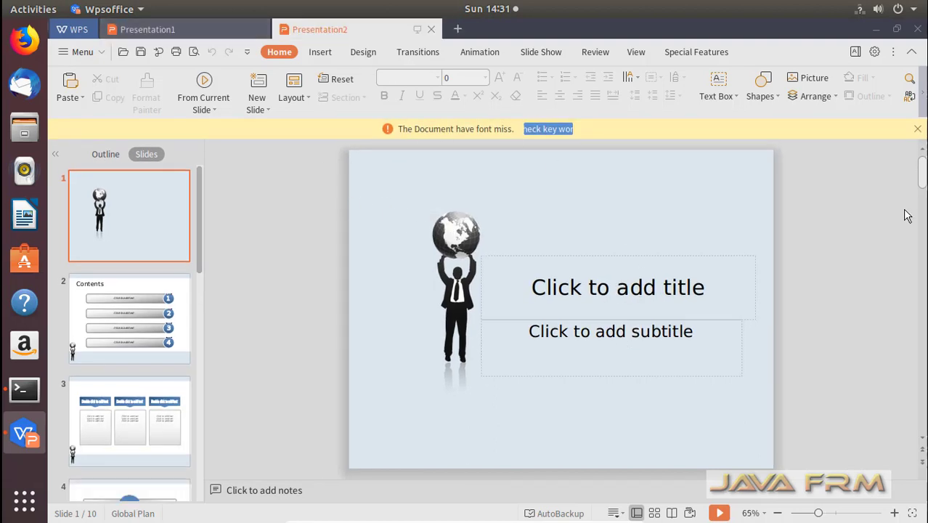
pyautogui.click(918, 129)
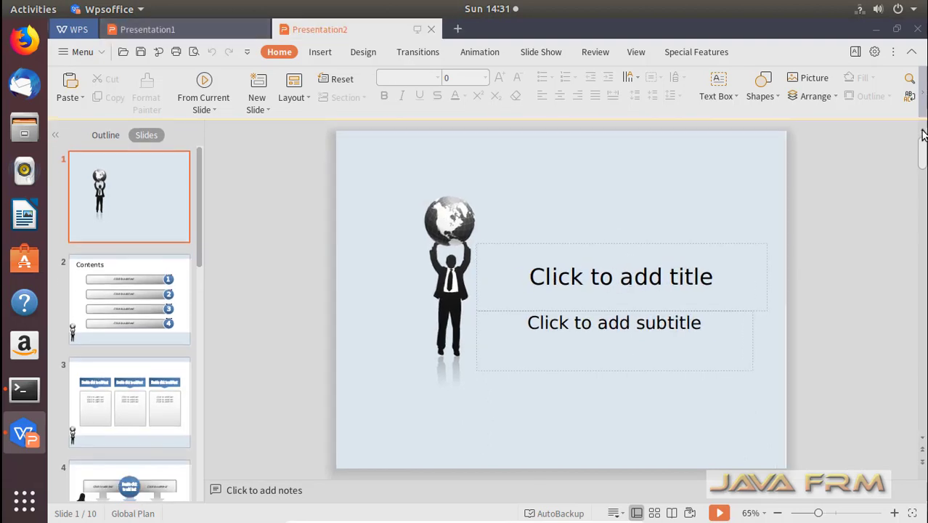
# Step: Look through the slides of the Global Plan presentation, from Contents to the closing Thank you slide
pyautogui.click(143, 290)
pyautogui.scroll(-5, 134, 294)
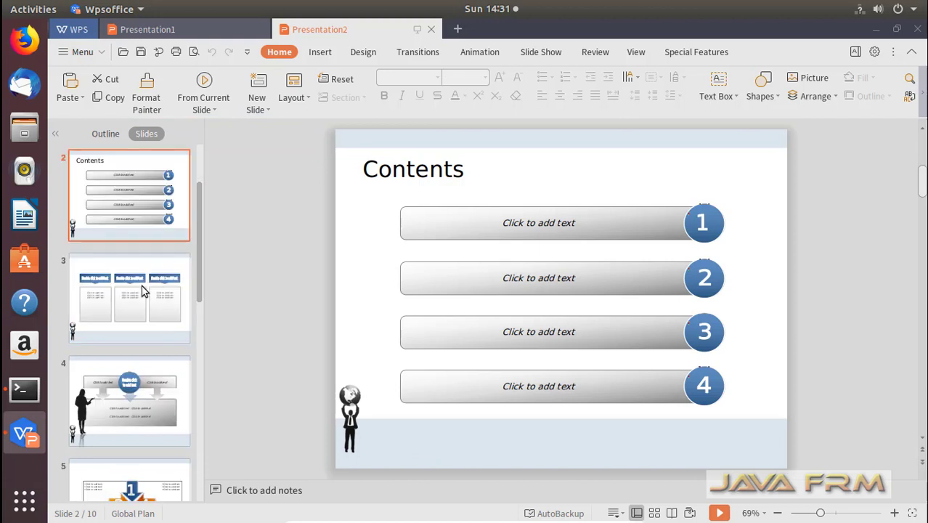
pyautogui.click(129, 299)
pyautogui.scroll(-5, 130, 300)
pyautogui.click(128, 304)
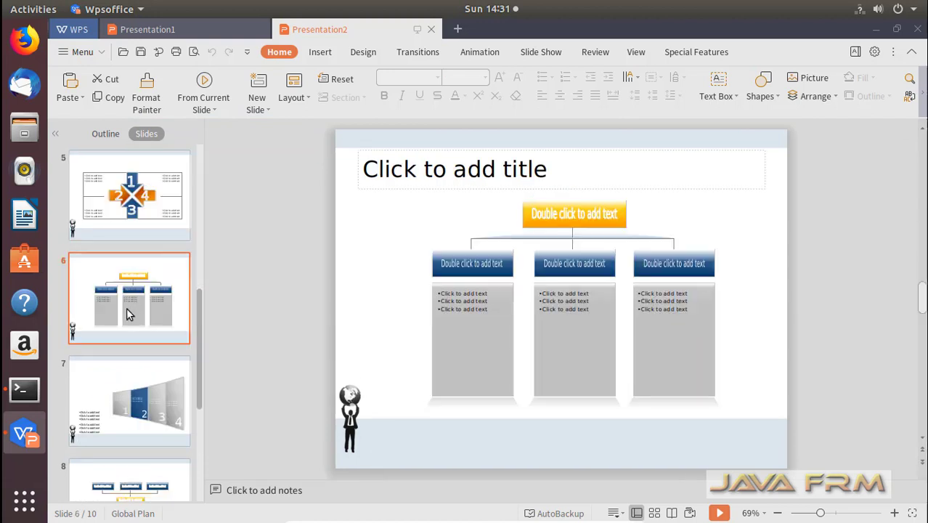
pyautogui.click(132, 389)
pyautogui.scroll(-5, 134, 396)
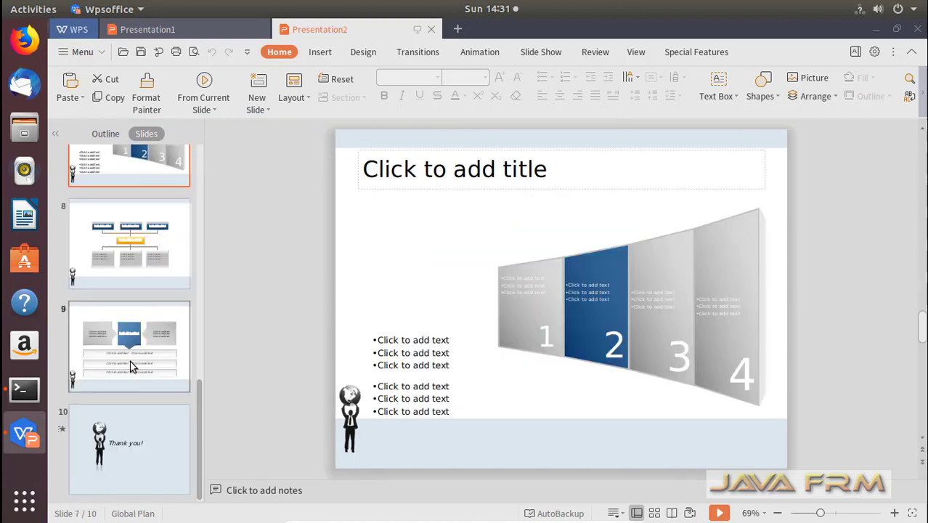
pyautogui.click(131, 365)
pyautogui.click(153, 423)
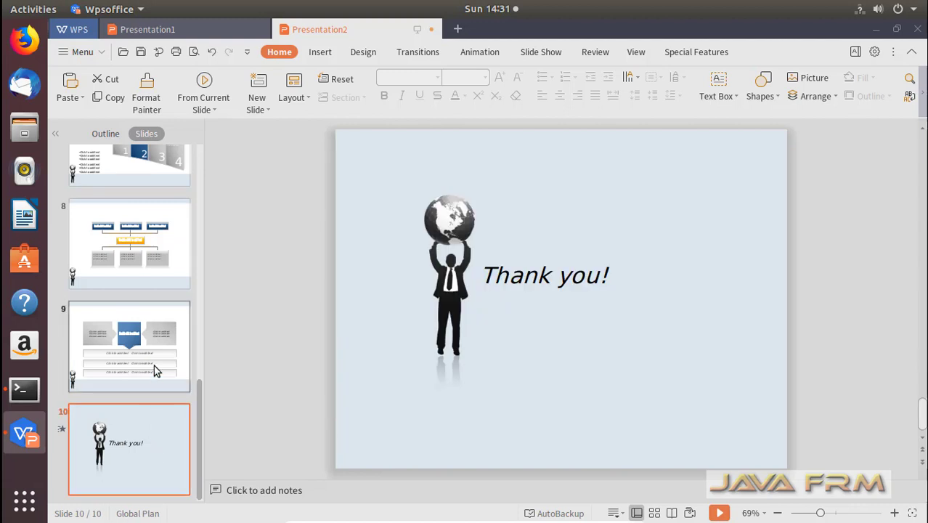
pyautogui.scroll(15, 154, 365)
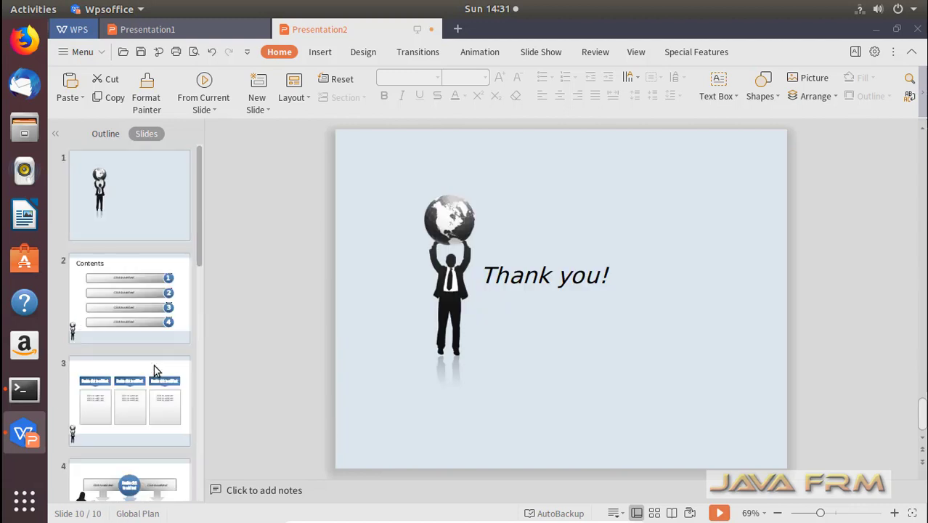
# Step: Close both presentations, discarding the changes to the Global Plan one, and exit WPS Office
pyautogui.click(431, 31)
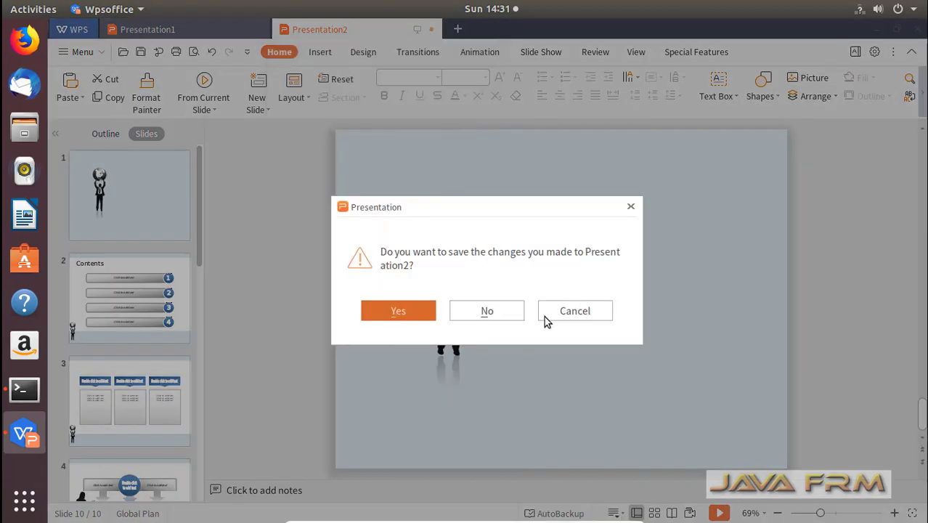
pyautogui.click(502, 320)
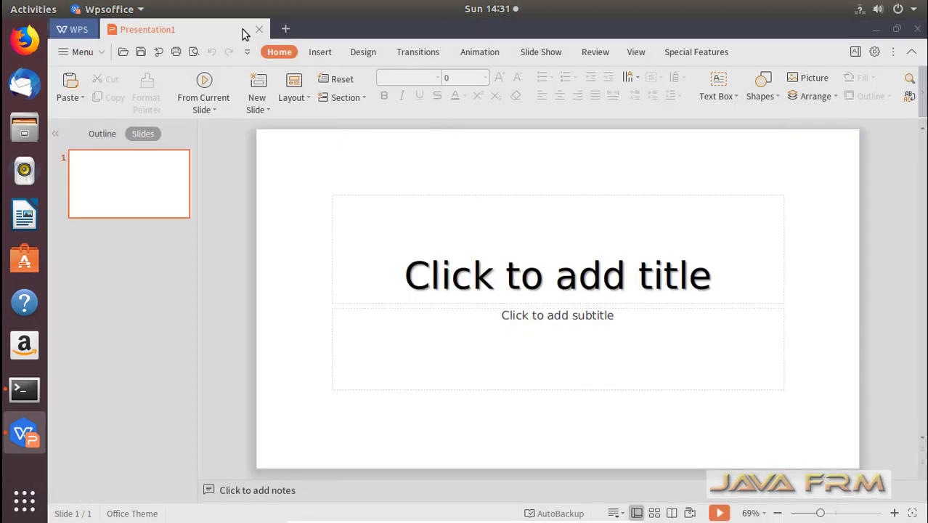
pyautogui.click(258, 29)
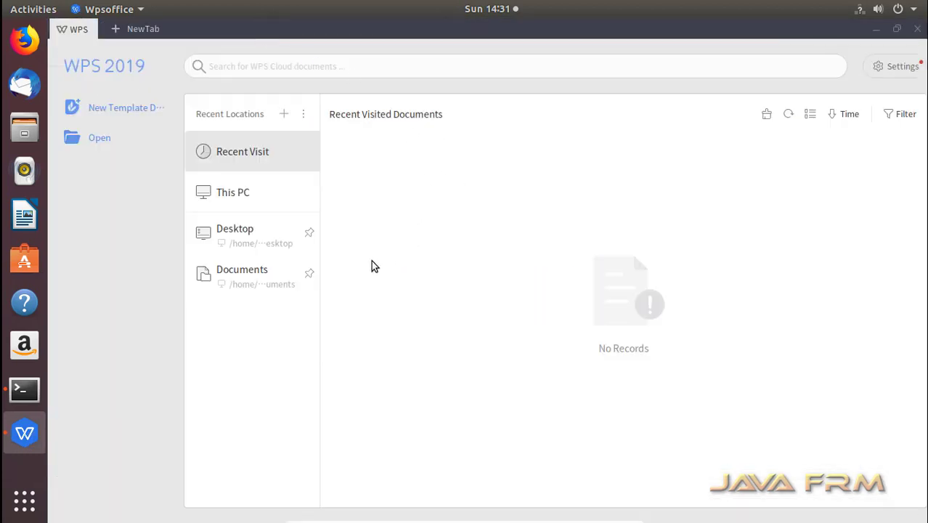
pyautogui.click(917, 34)
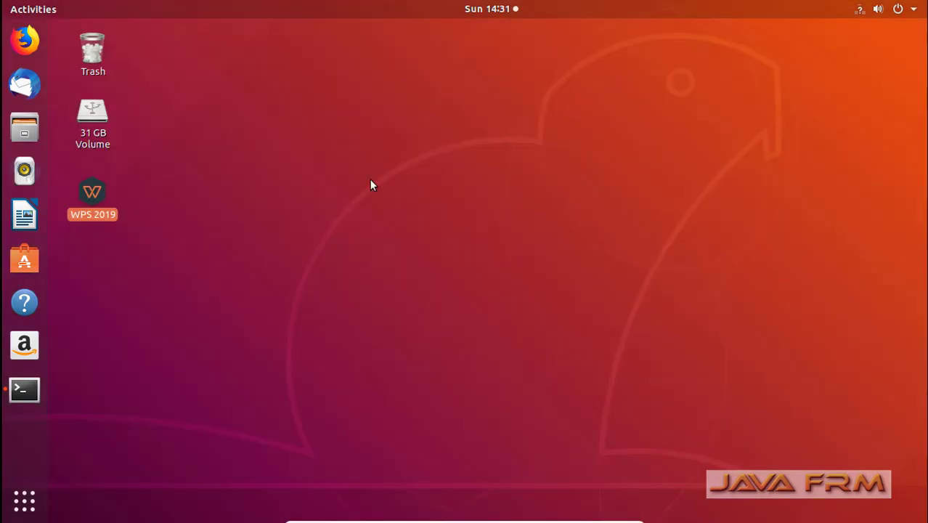
# Step: Launch WPS Spreadsheets from the list of all installed applications
pyautogui.click(24, 500)
pyautogui.scroll(-1, 603, 333)
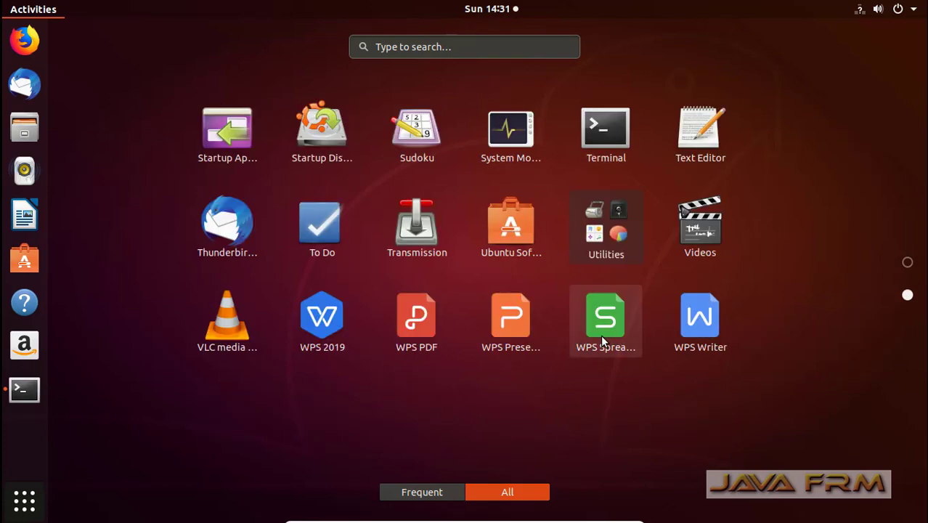
pyautogui.click(604, 319)
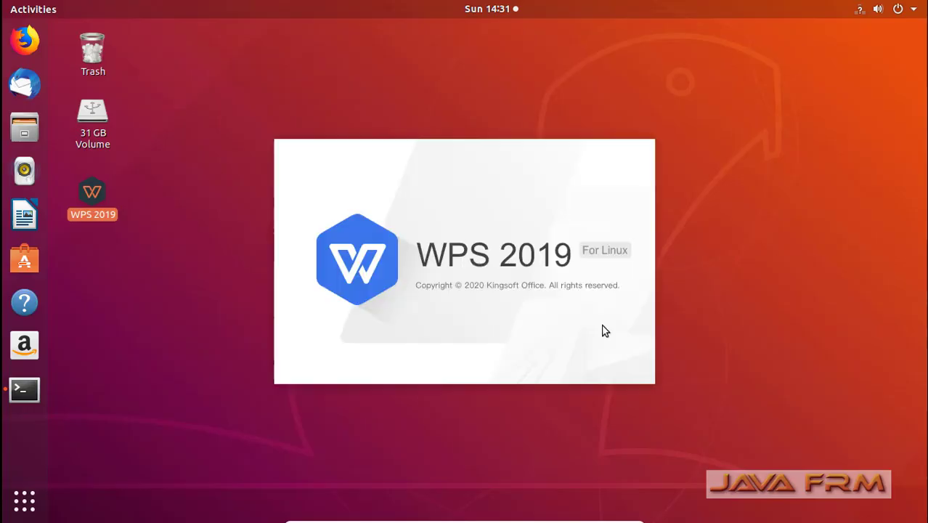